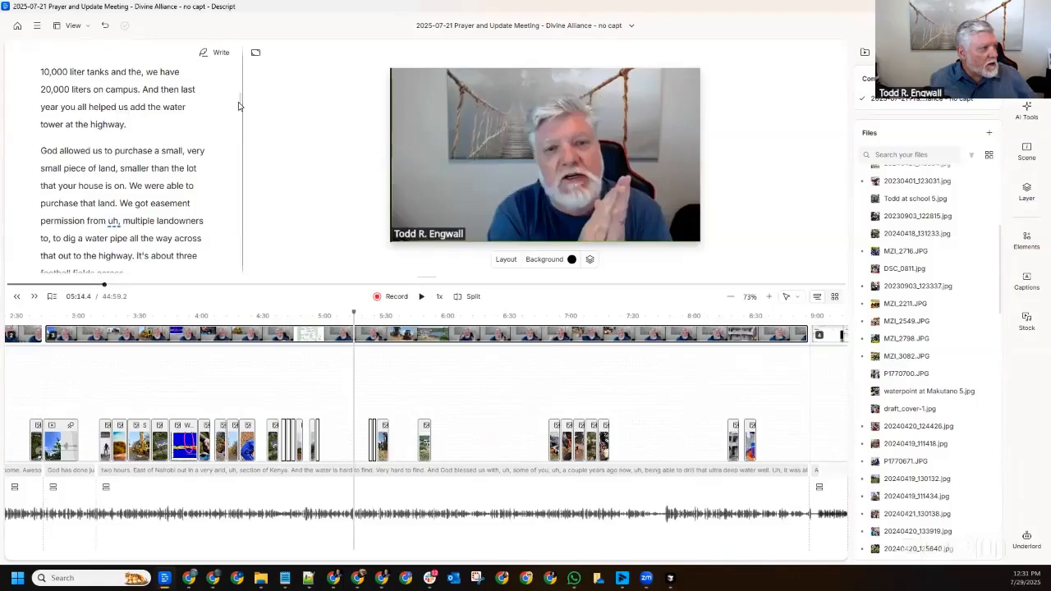
Jump to about 13:26 in the recording and enlarge the transcript area in both height and width
left_click_drag(240, 103, 238, 69)
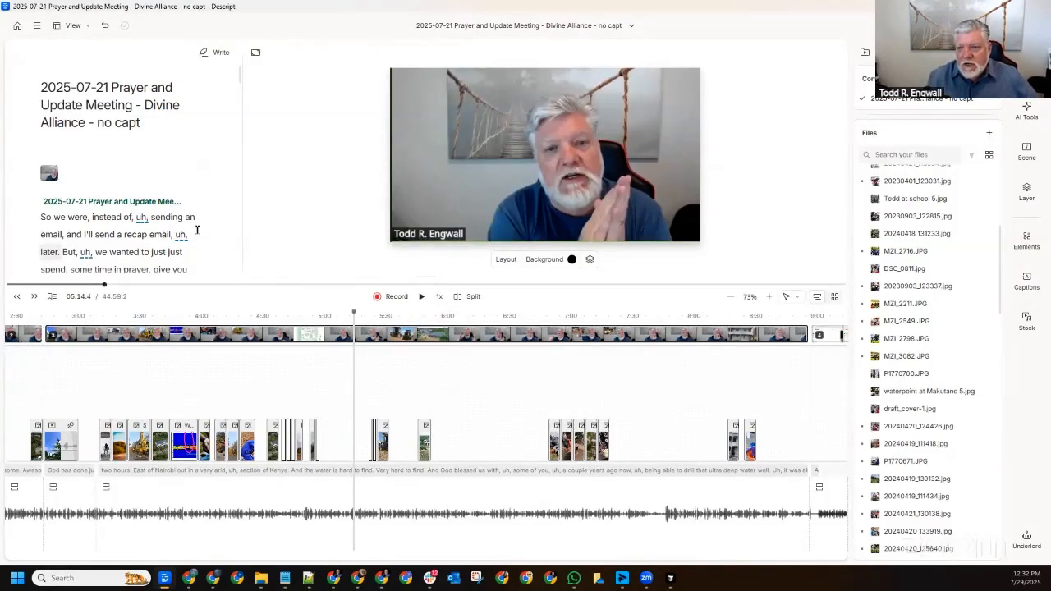
left_click(251, 285)
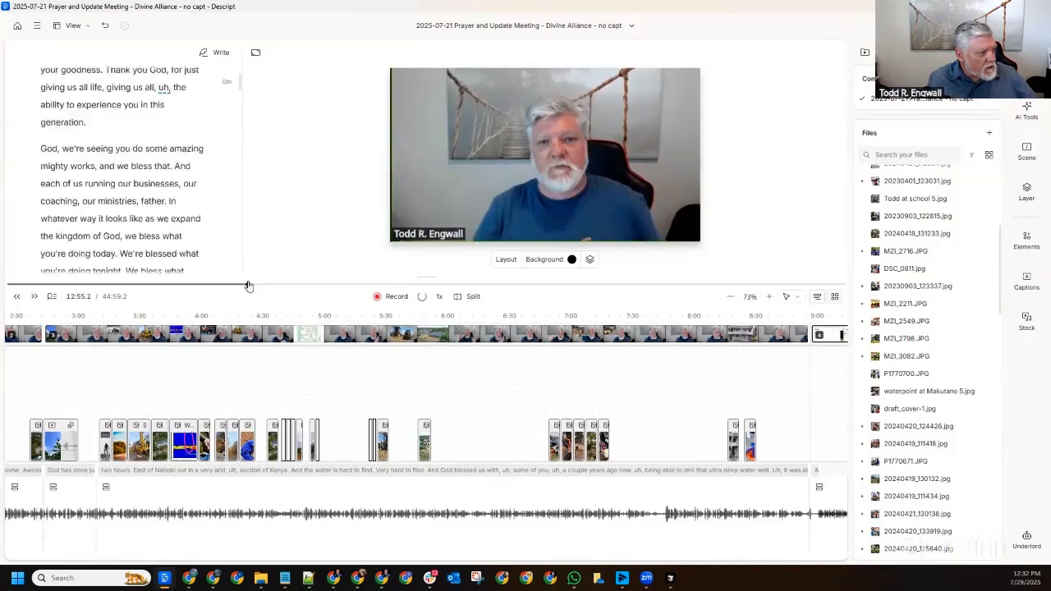
left_click(257, 286)
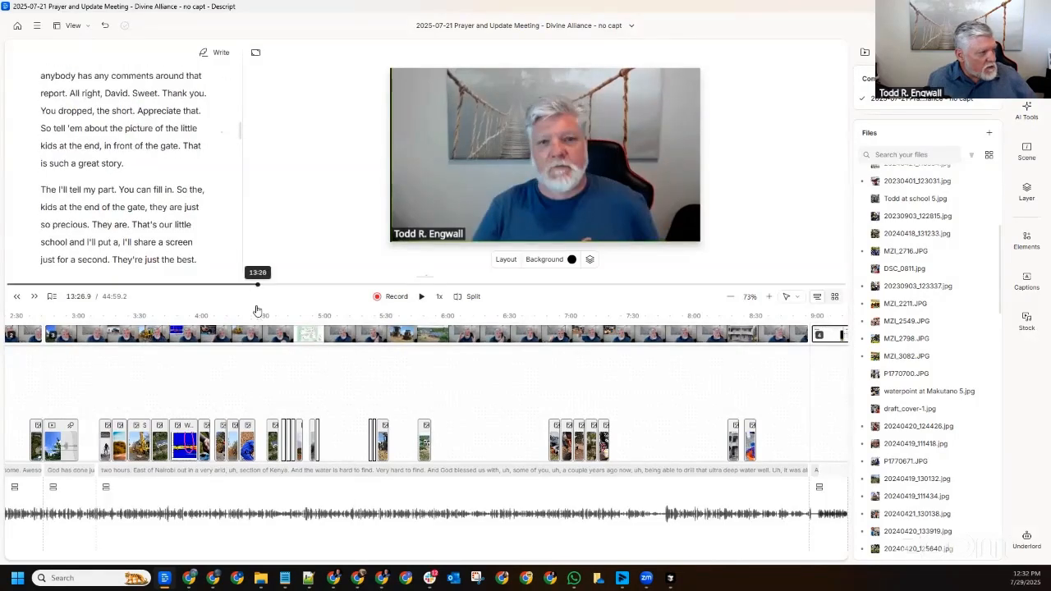
left_click_drag(270, 278, 263, 421)
scroll(168, 156, "up", 1)
left_click(100, 82)
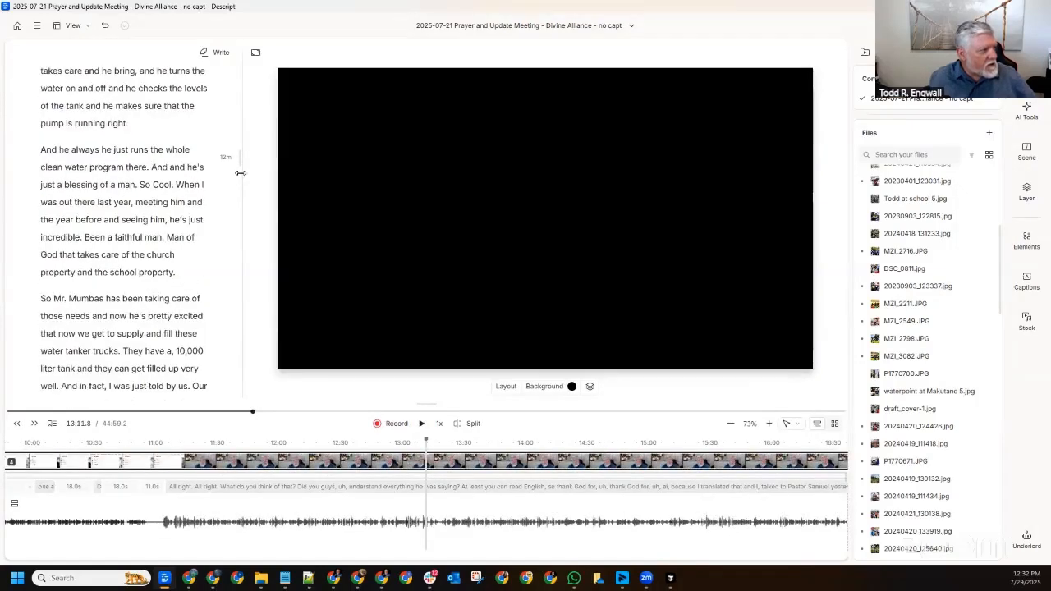
left_click_drag(242, 172, 402, 184)
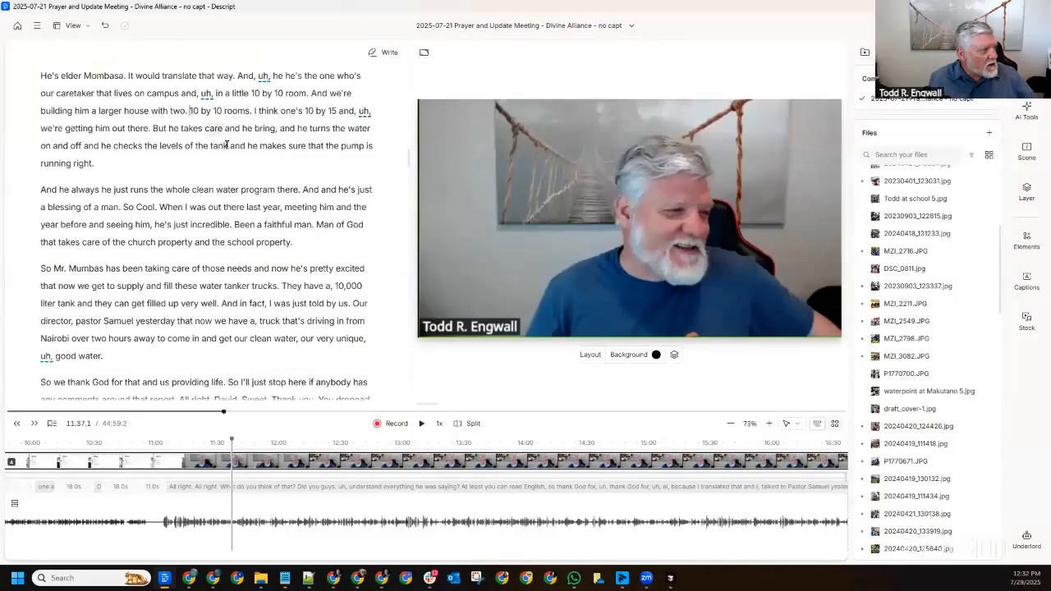
Examine the opening paragraphs of the transcript and the video frames matching several of their words
scroll(188, 209, "up", 20)
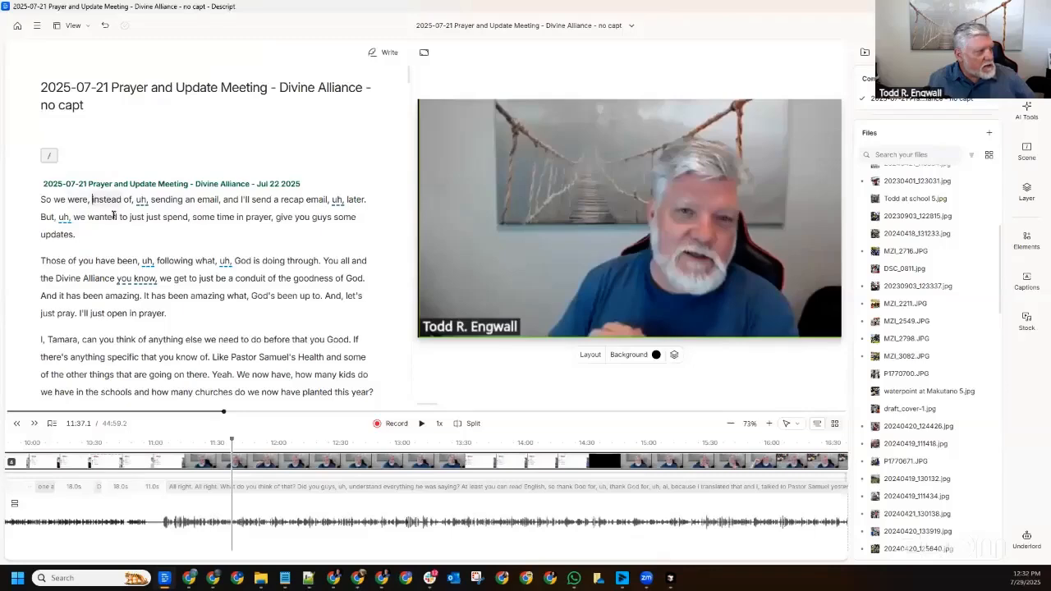
left_click(140, 217)
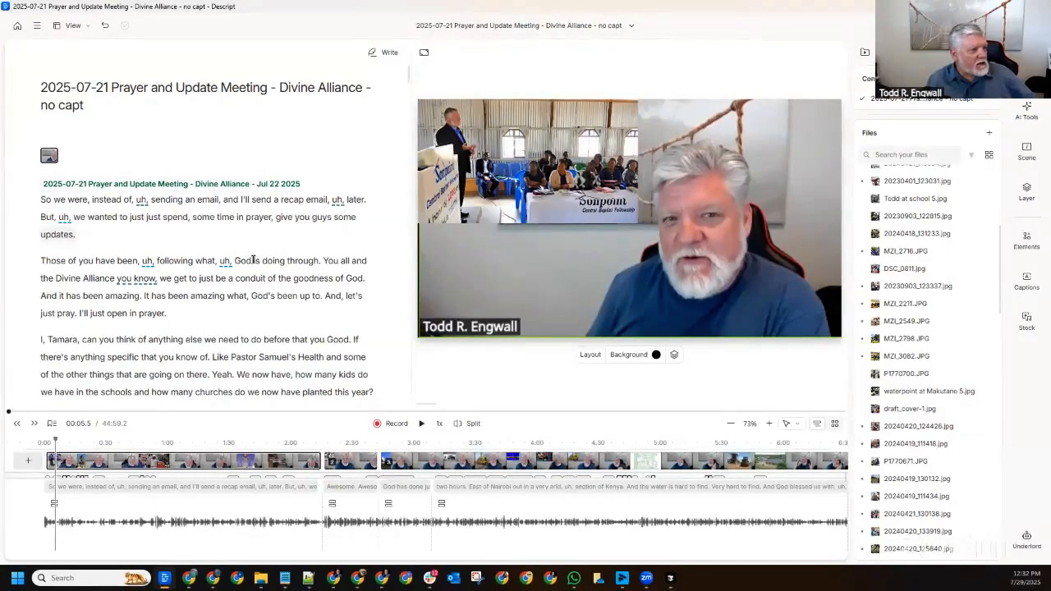
left_click(130, 217)
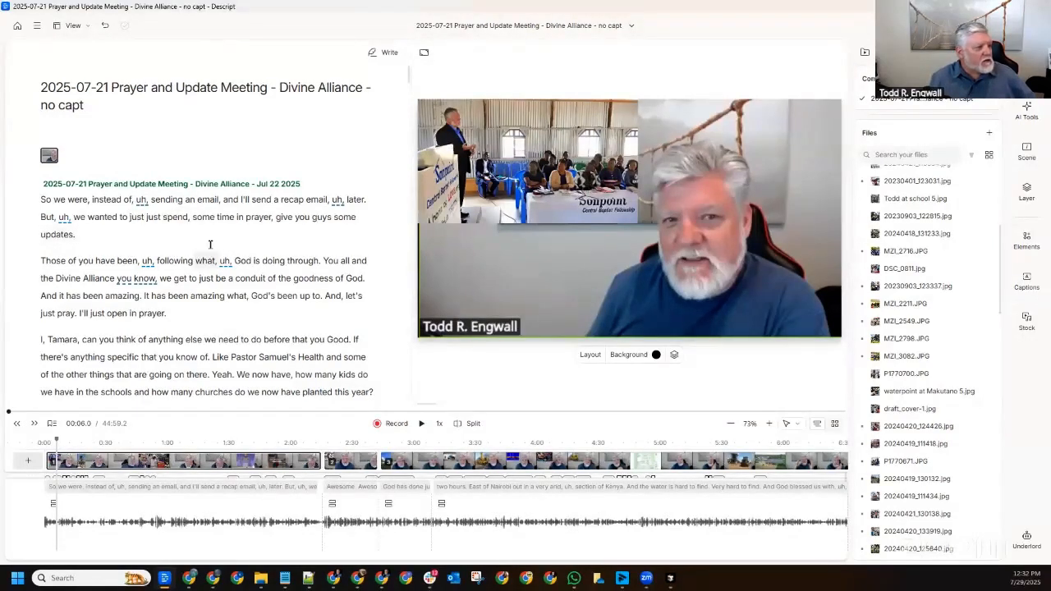
left_click(41, 199)
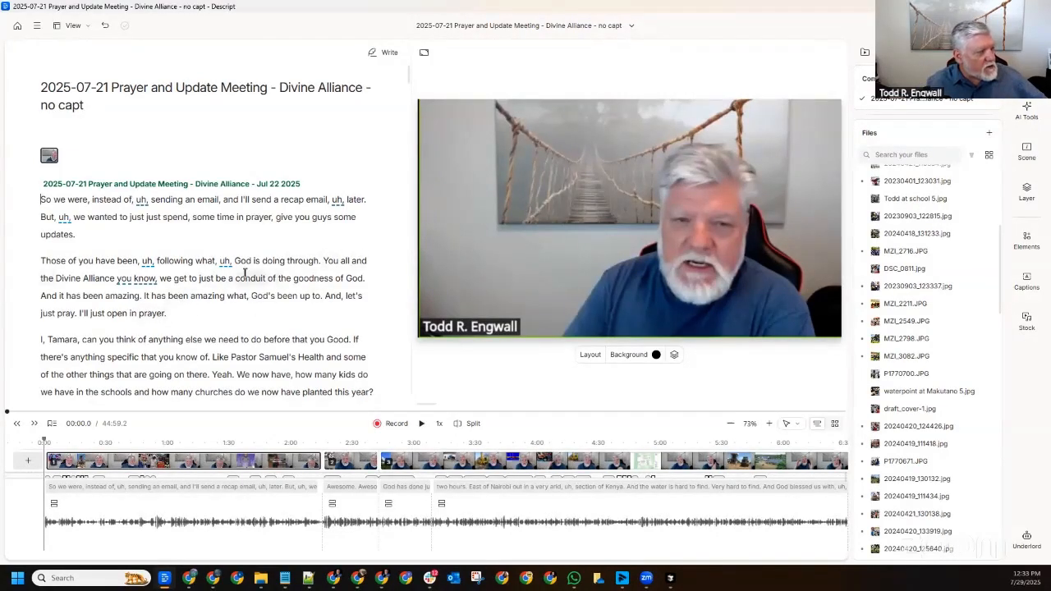
left_click(243, 277)
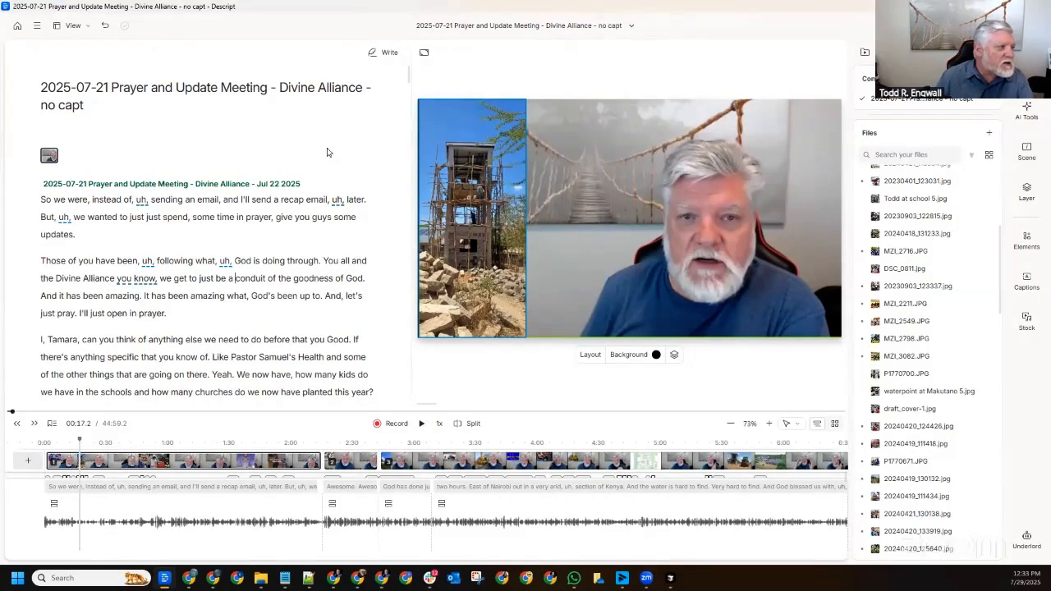
left_click(152, 201)
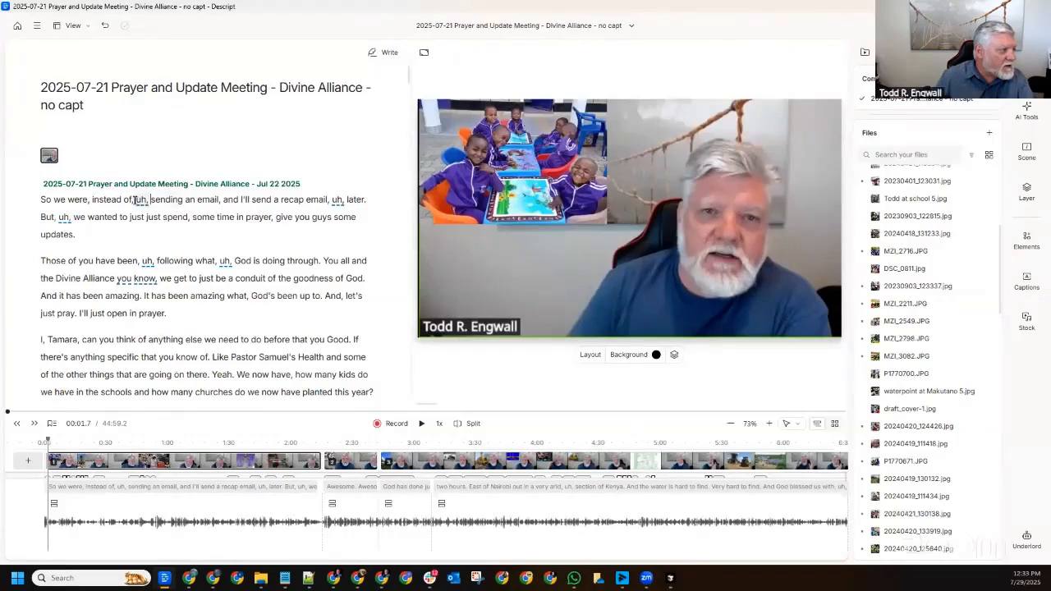
left_click(141, 202)
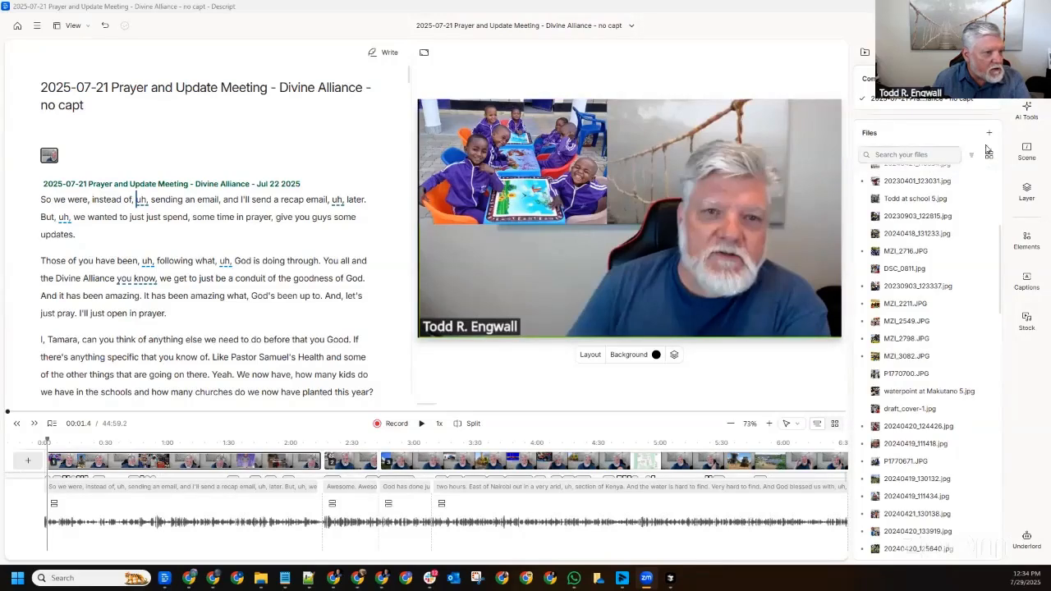
Show the AI Tools and look over the underlined filler words in the transcript
left_click(1025, 539)
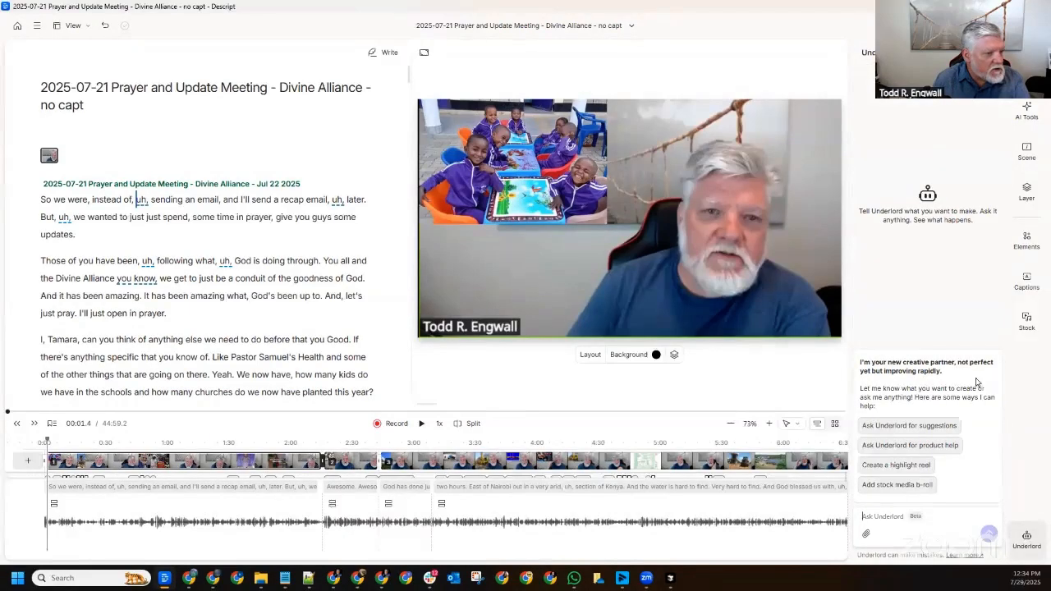
left_click(1028, 66)
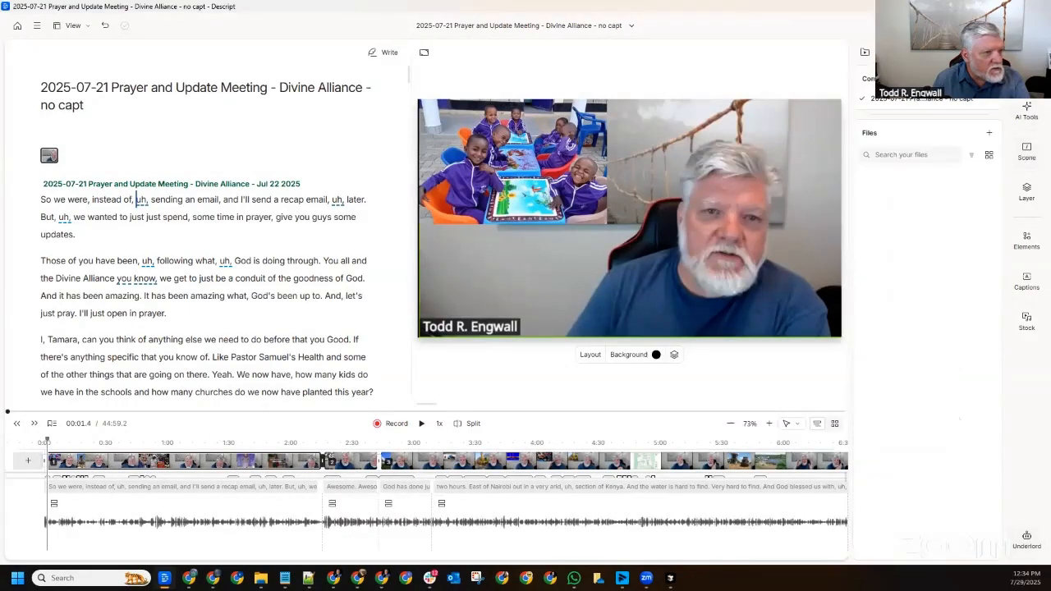
left_click(1030, 111)
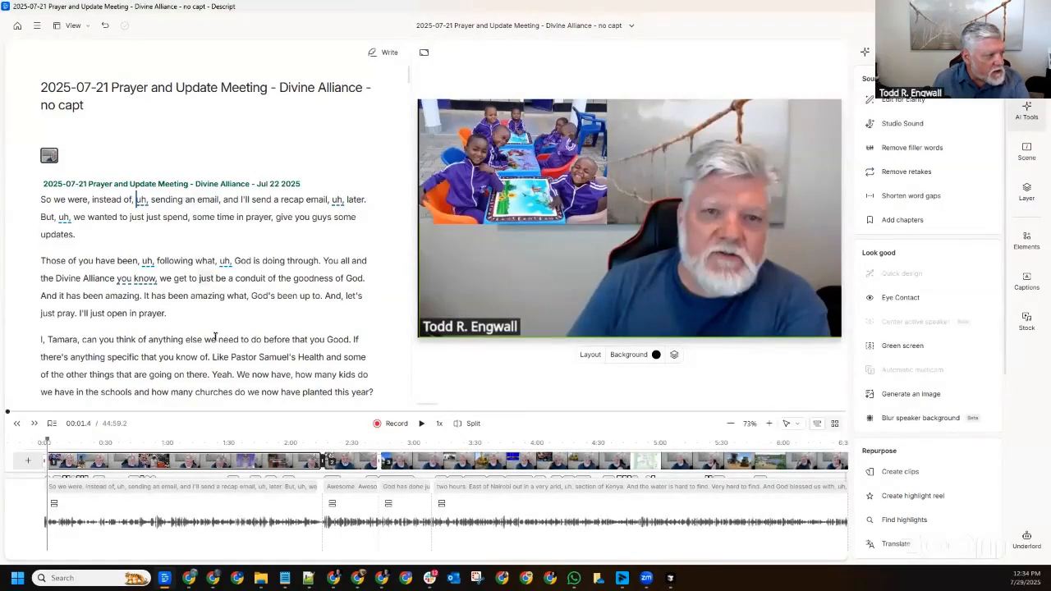
scroll(199, 289, "down", 10)
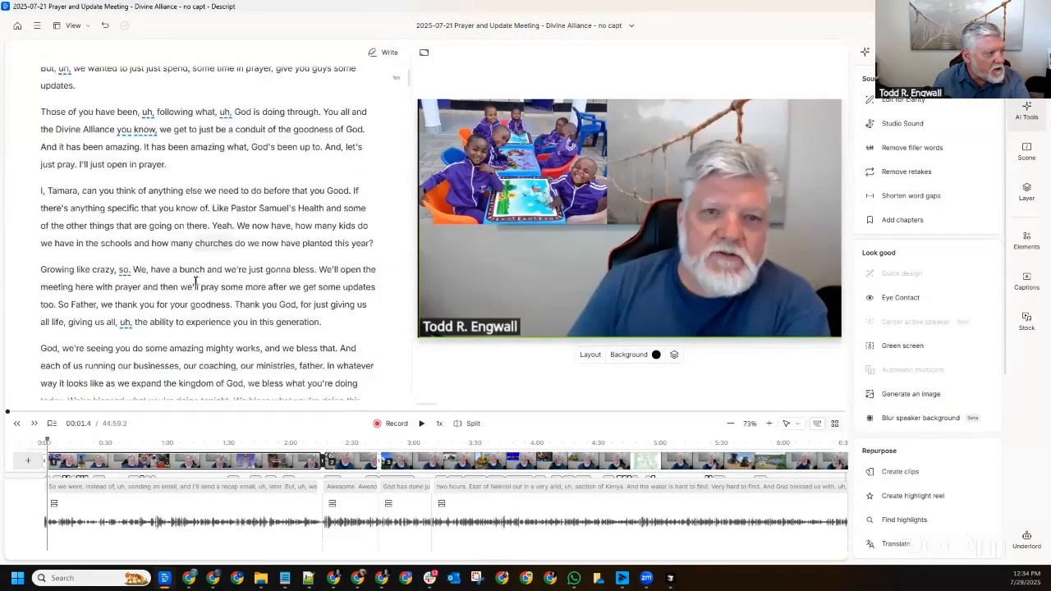
scroll(197, 276, "down", 10)
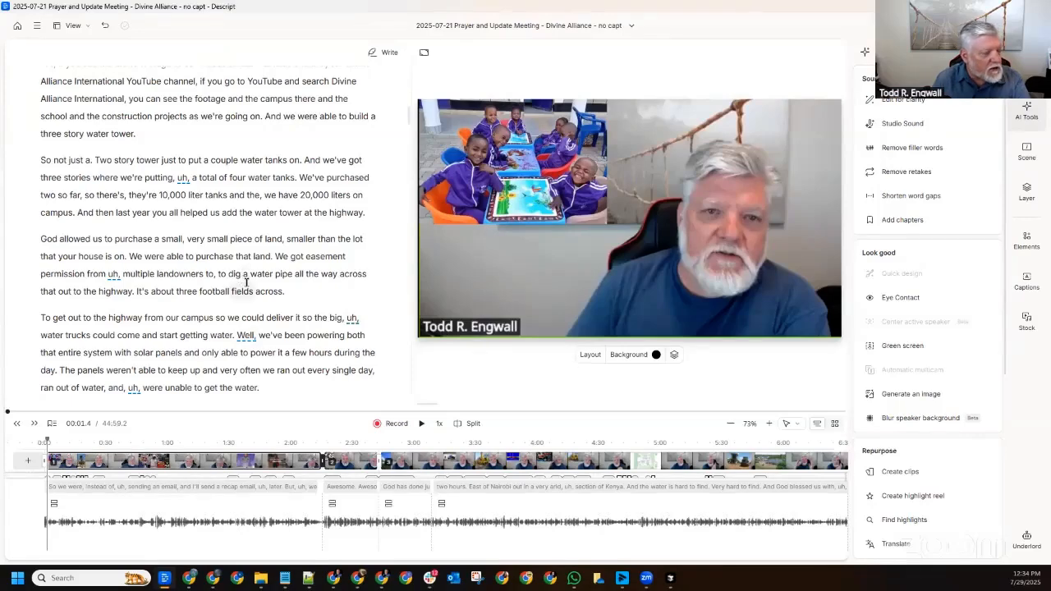
scroll(246, 281, "up", 20)
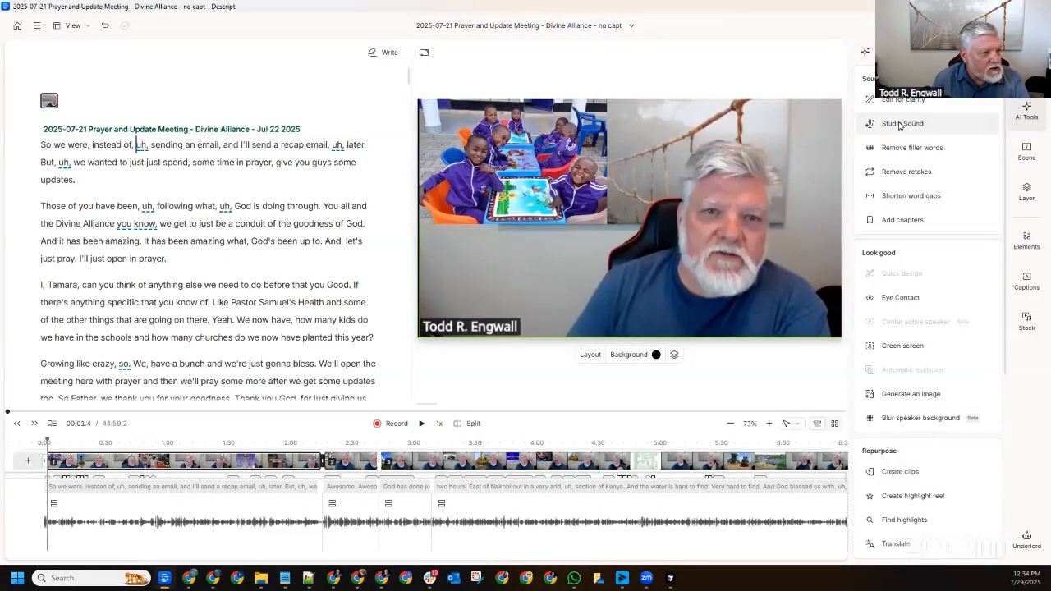
Limit the filler word removal to "well" and remove all its occurrences with Delete and replace with gap, avoiding harsh cuts
mouse_move(899, 125)
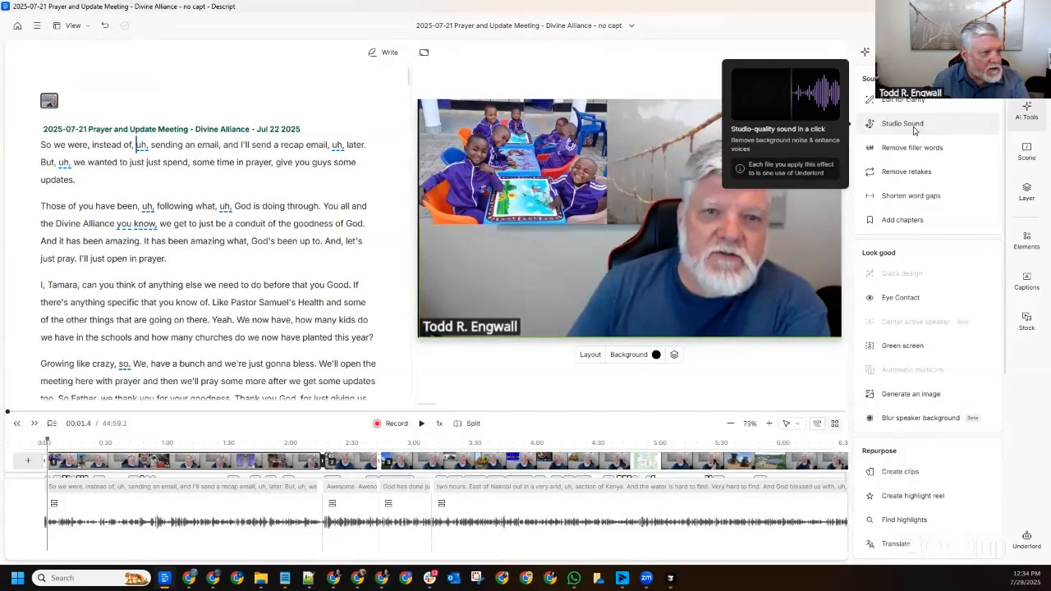
mouse_move(910, 154)
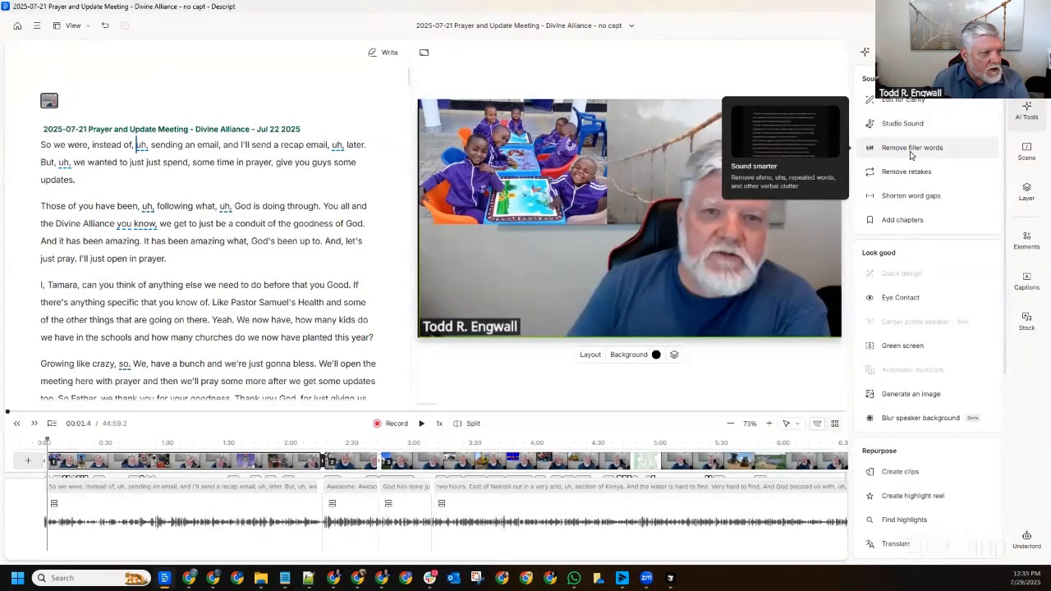
left_click(911, 152)
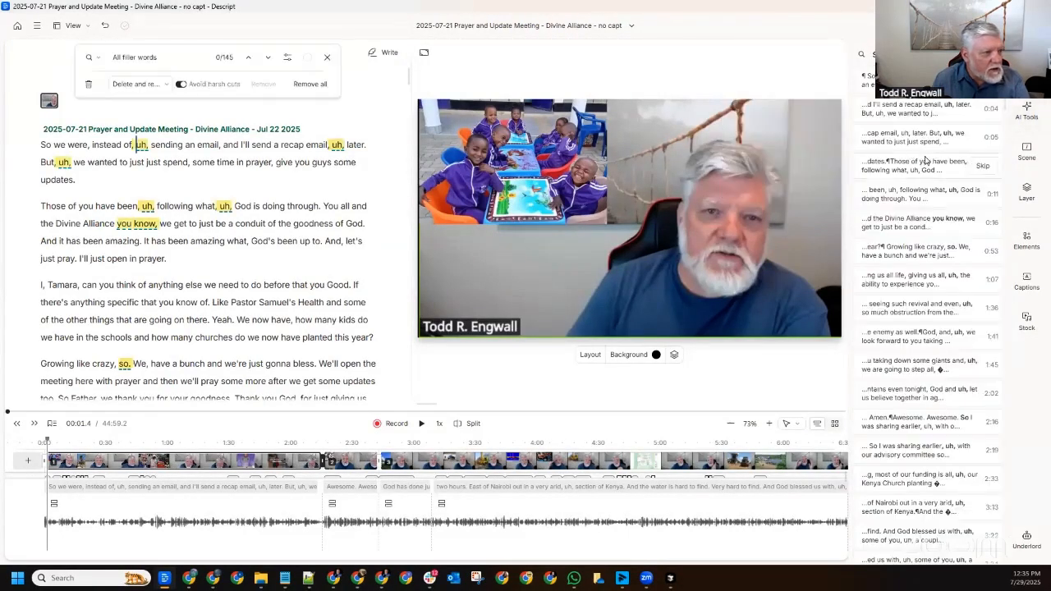
left_click(135, 58)
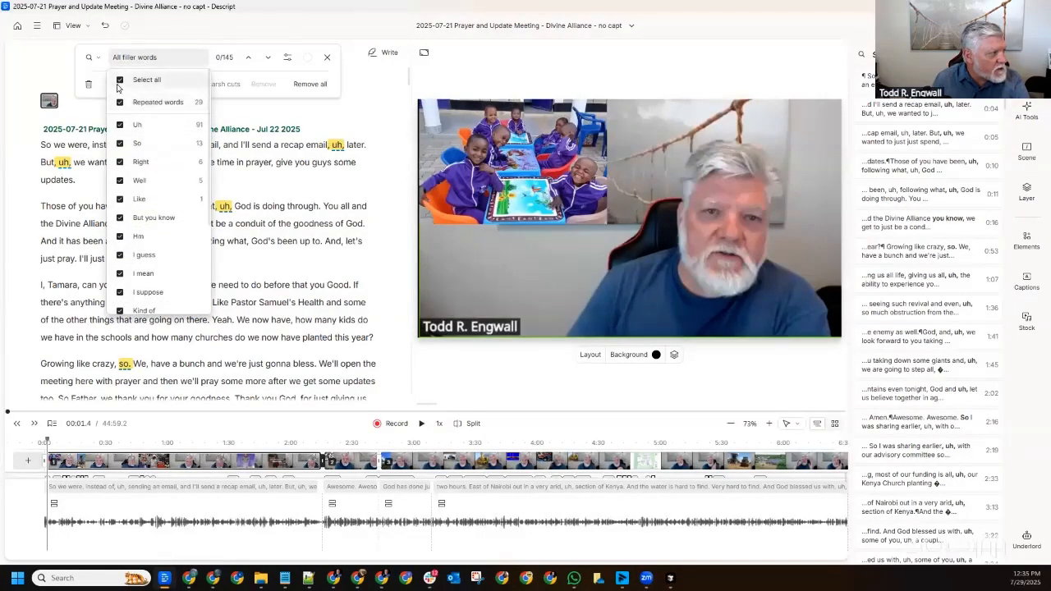
left_click(120, 80)
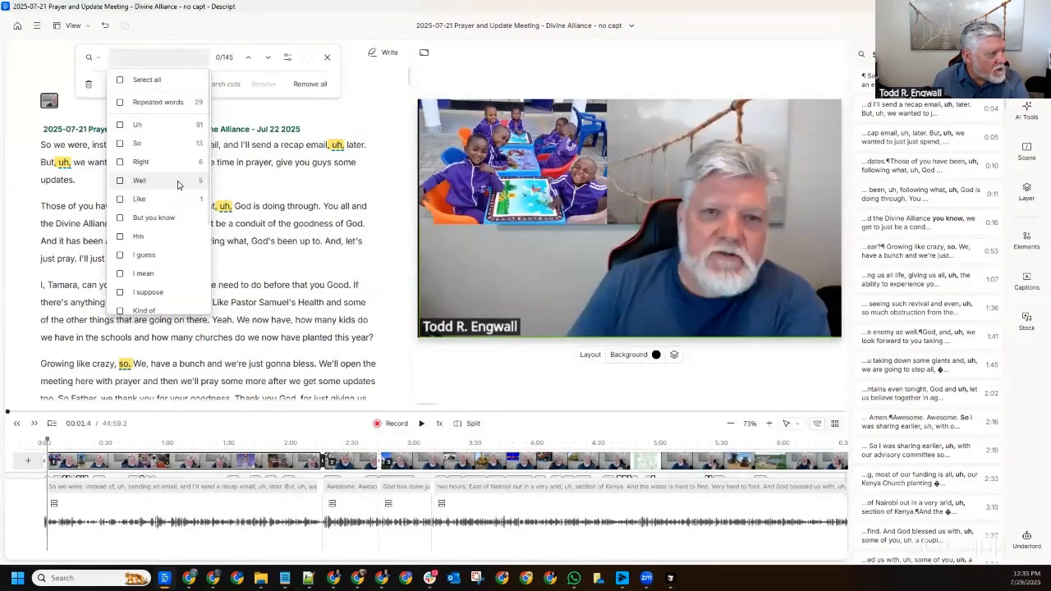
left_click(120, 183)
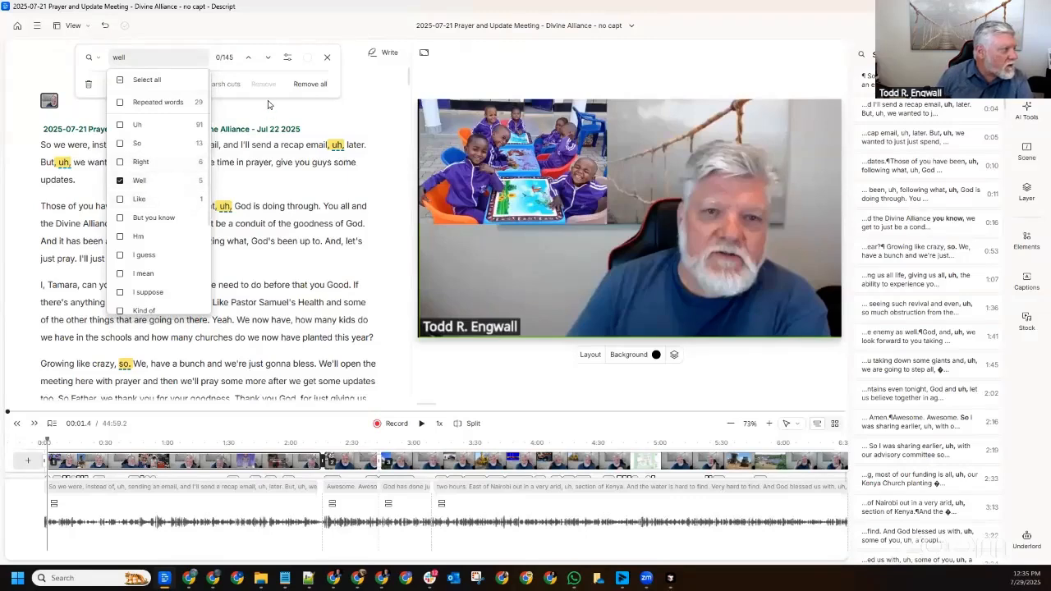
left_click(233, 68)
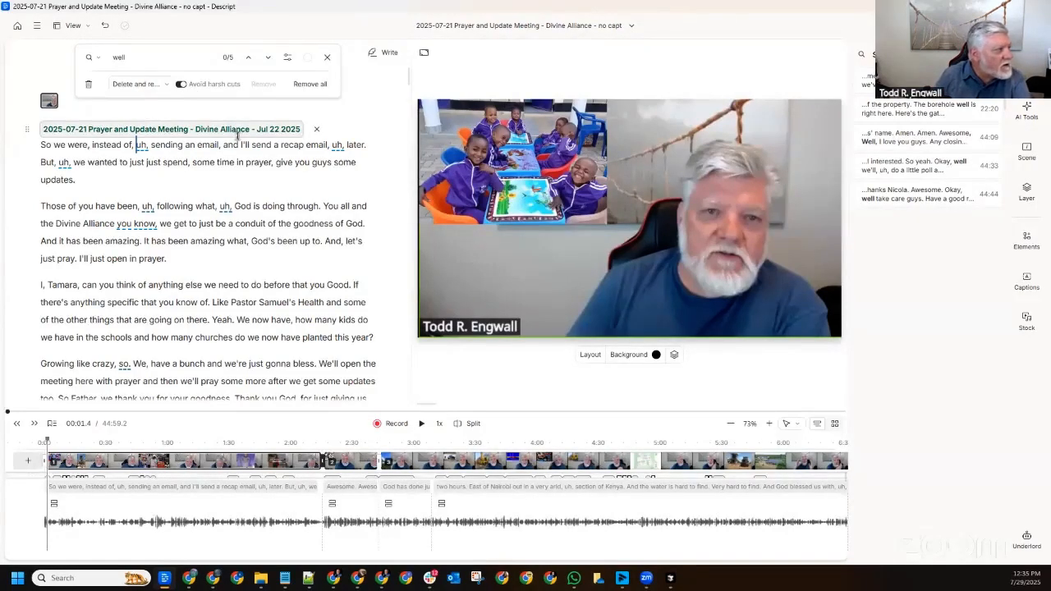
left_click(309, 83)
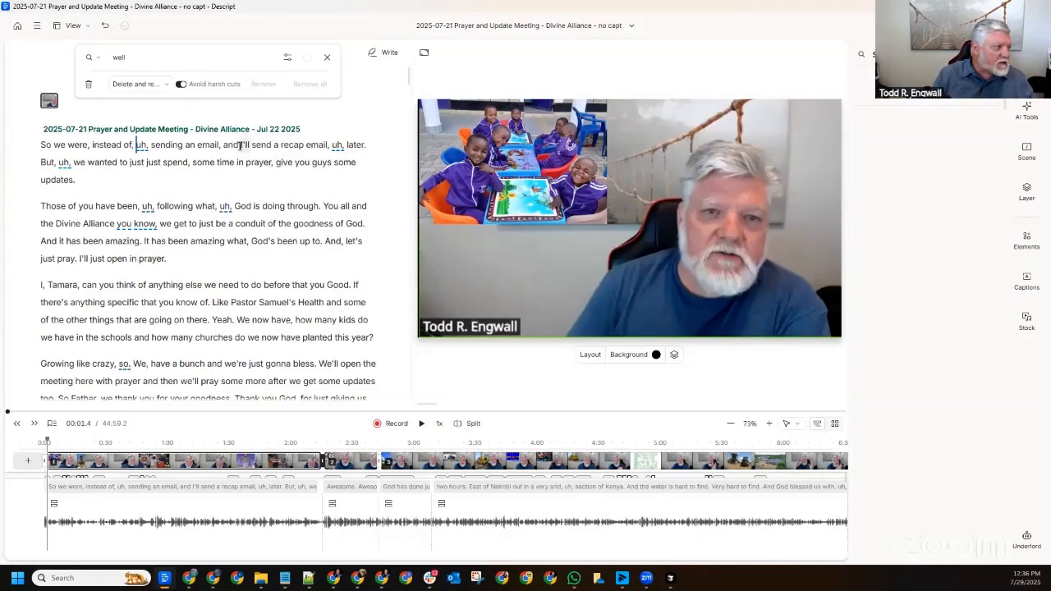
left_click(326, 60)
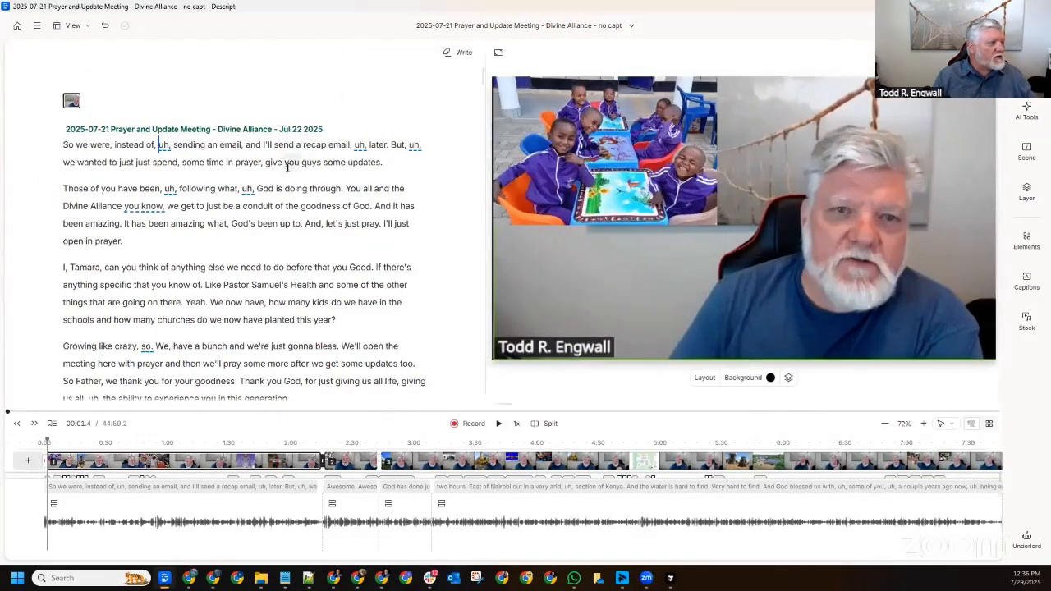
Reopen the filler word removal tool and review its deletion modes and result options without changing them
left_click(211, 146)
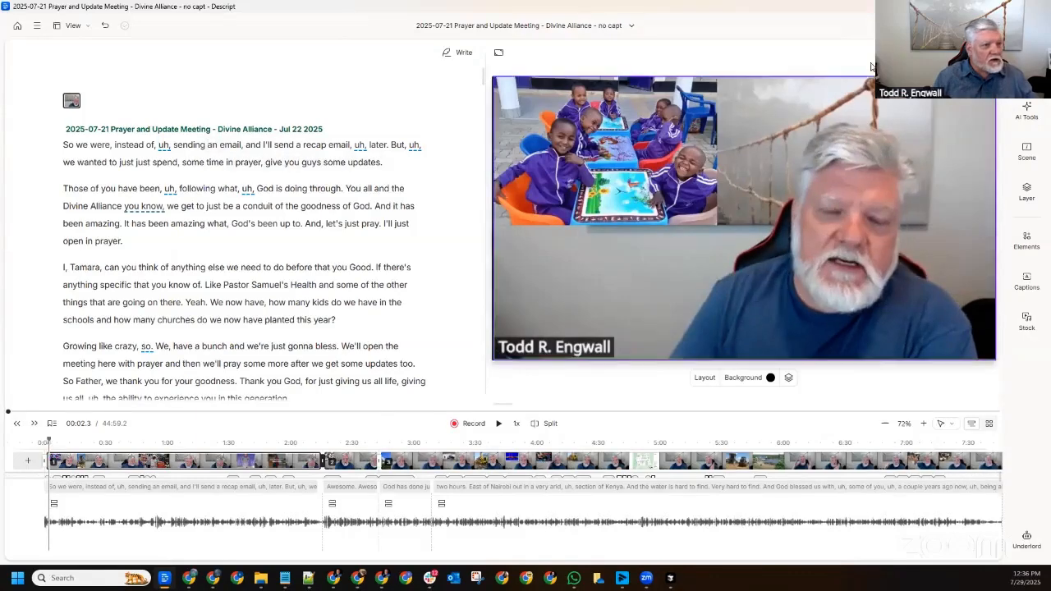
left_click(1027, 109)
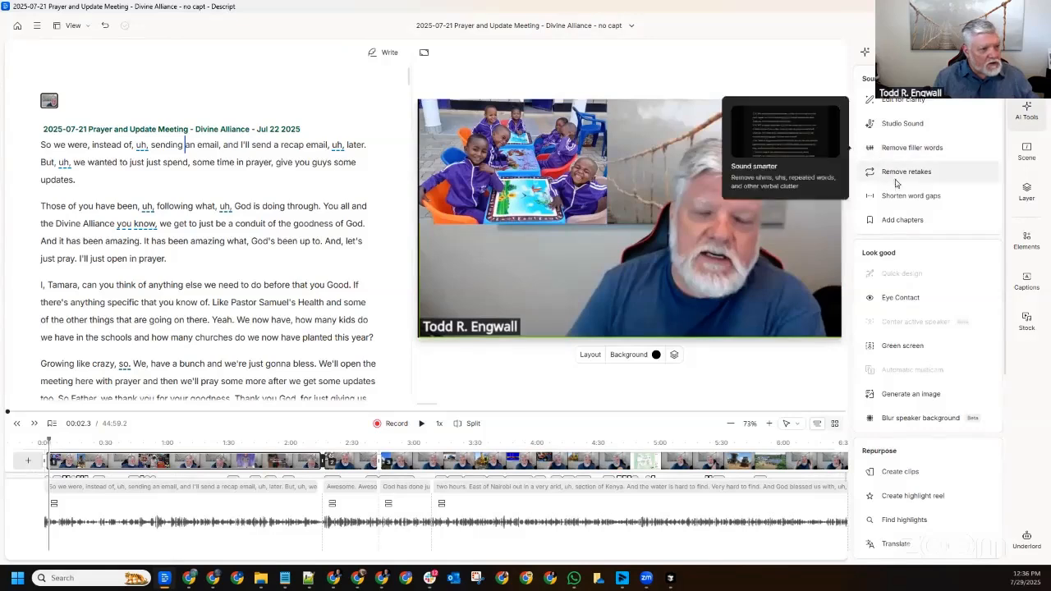
left_click(891, 148)
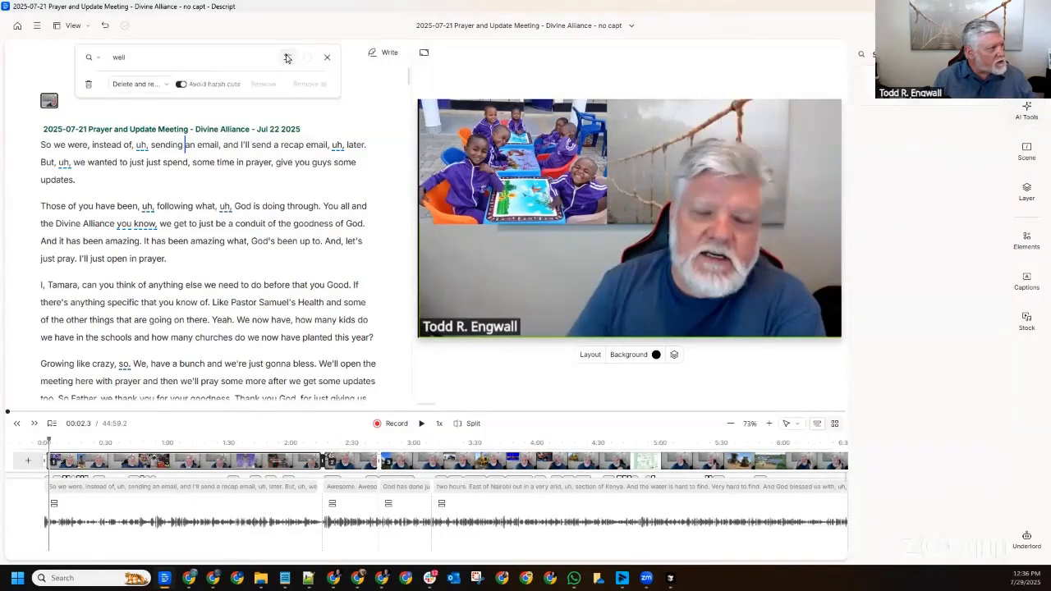
left_click(144, 85)
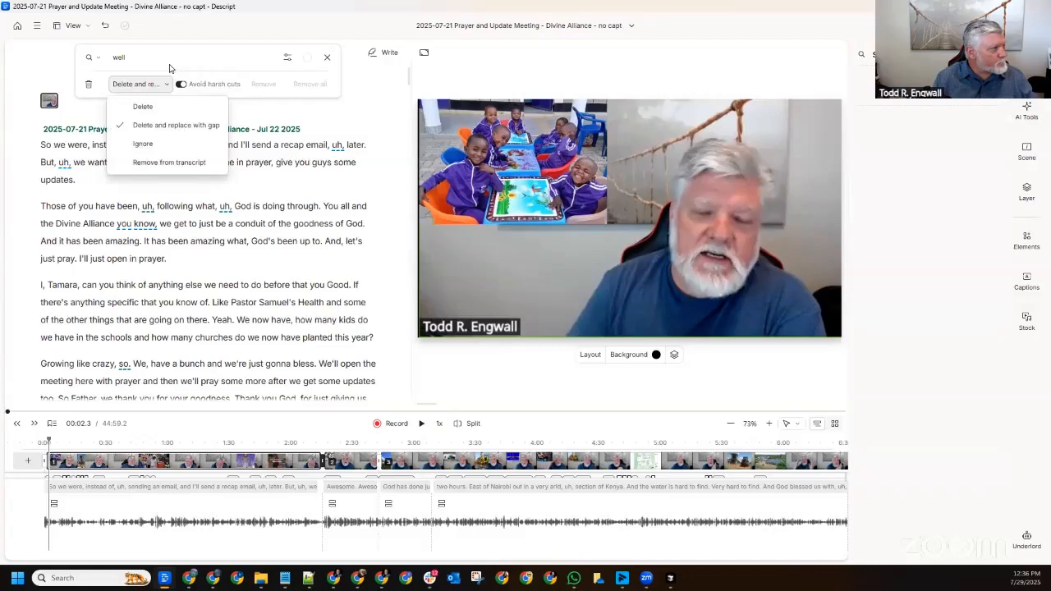
left_click(171, 68)
left_click(287, 58)
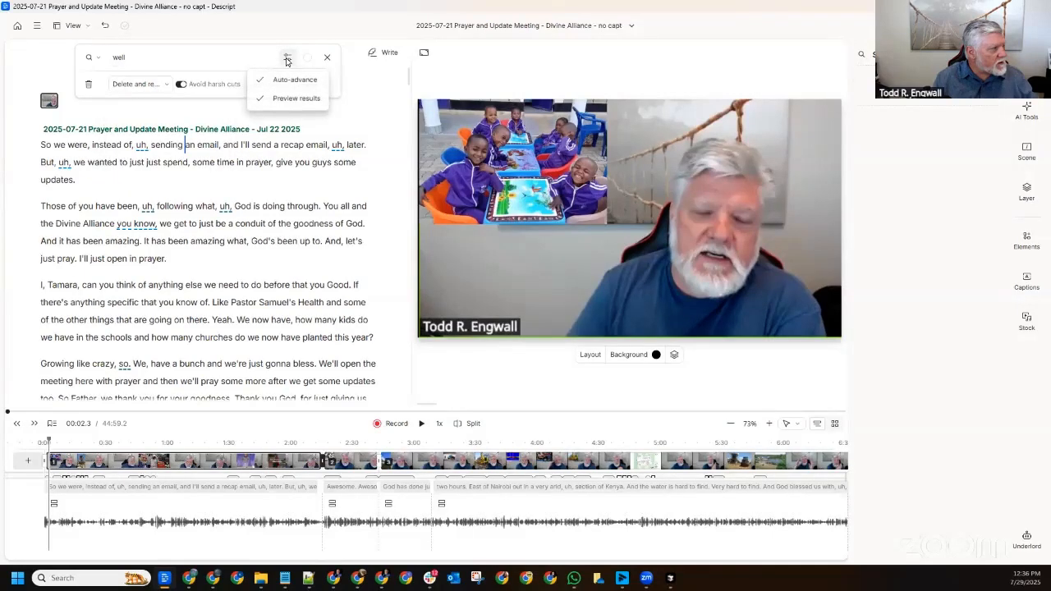
left_click(191, 60)
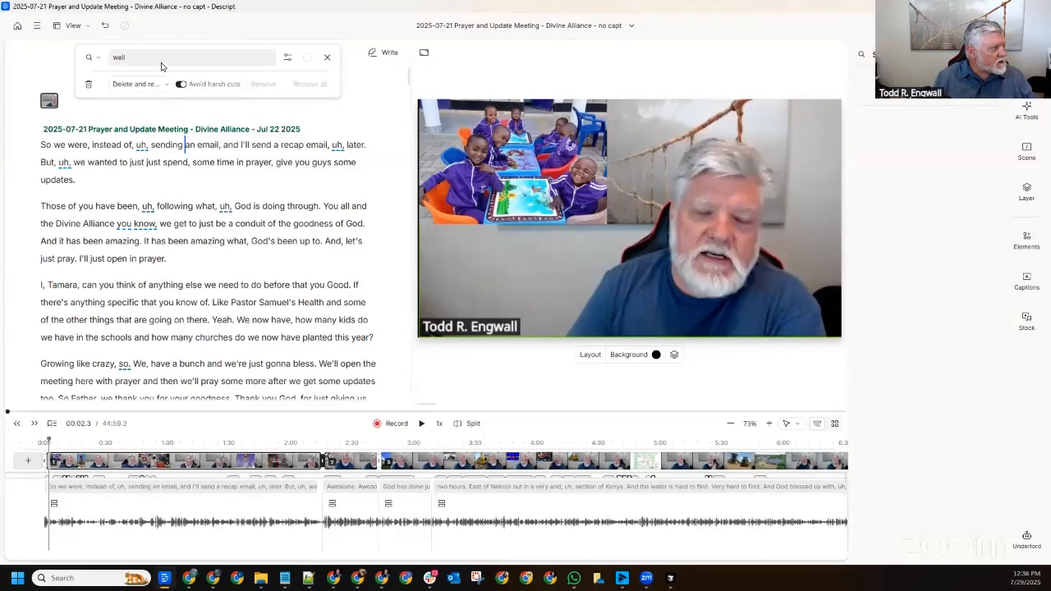
left_click(327, 58)
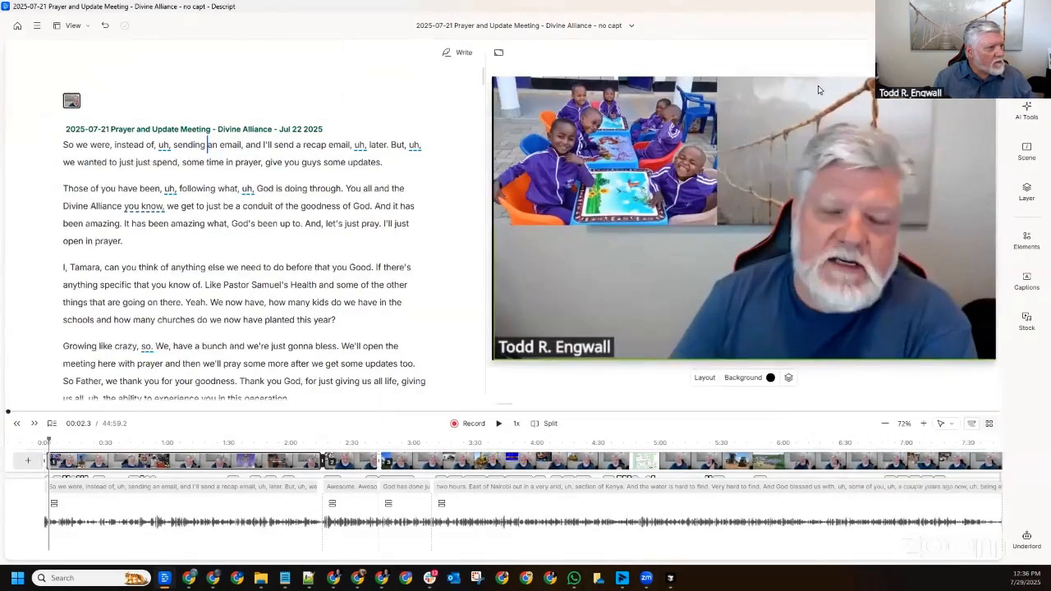
Reopen the filler word removal tool, review the available find-and-edit modes, and close it without changes
left_click(1025, 113)
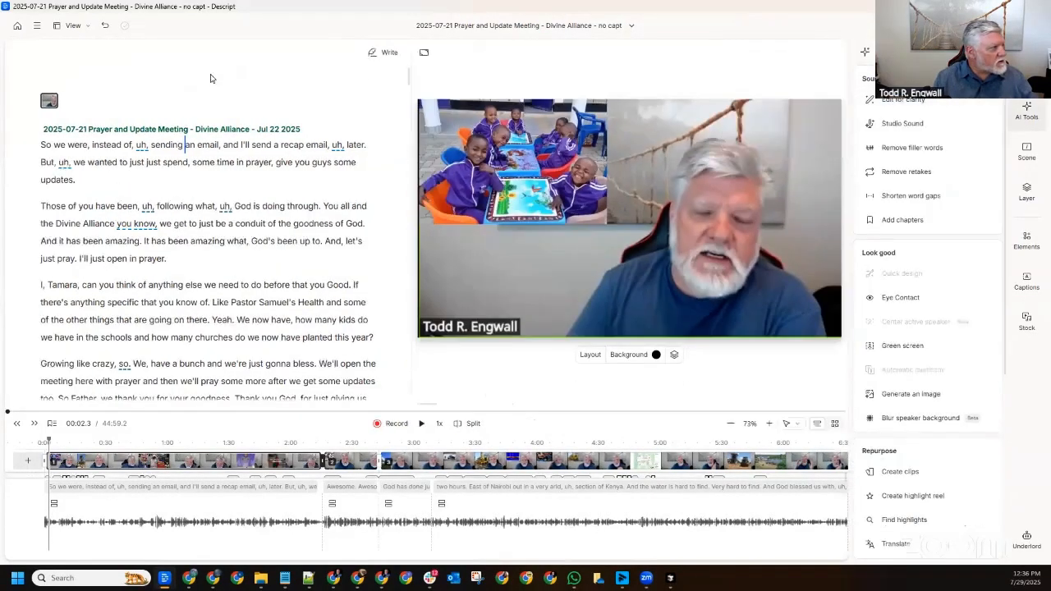
left_click(910, 148)
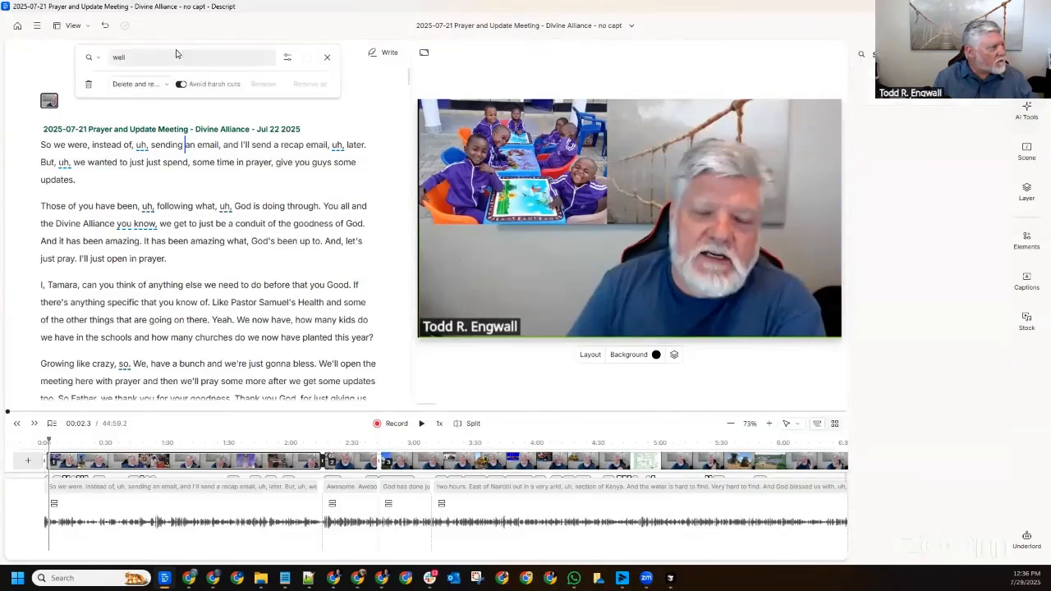
left_click(92, 60)
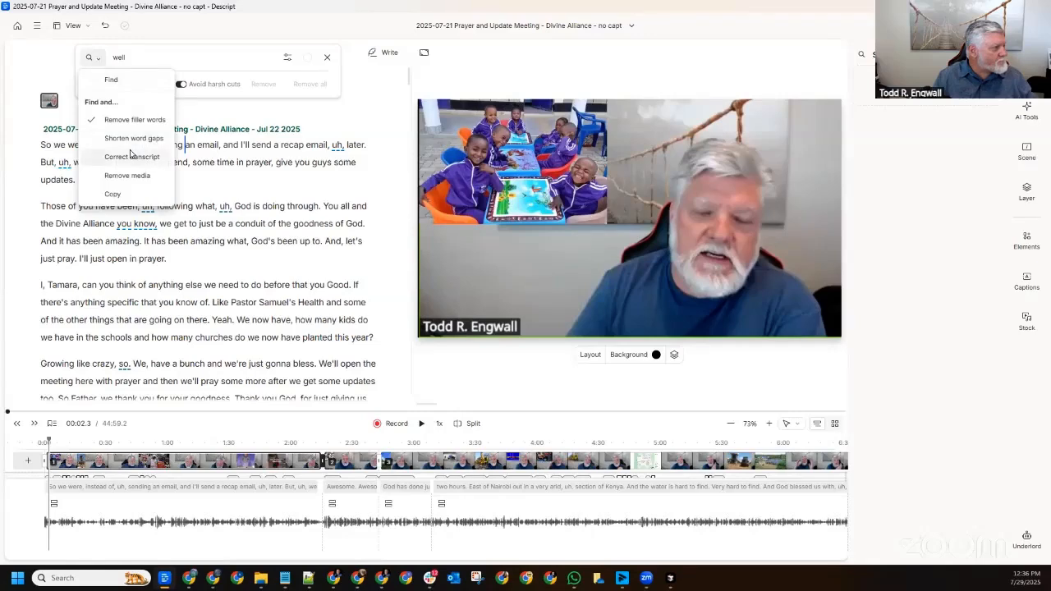
left_click(157, 61)
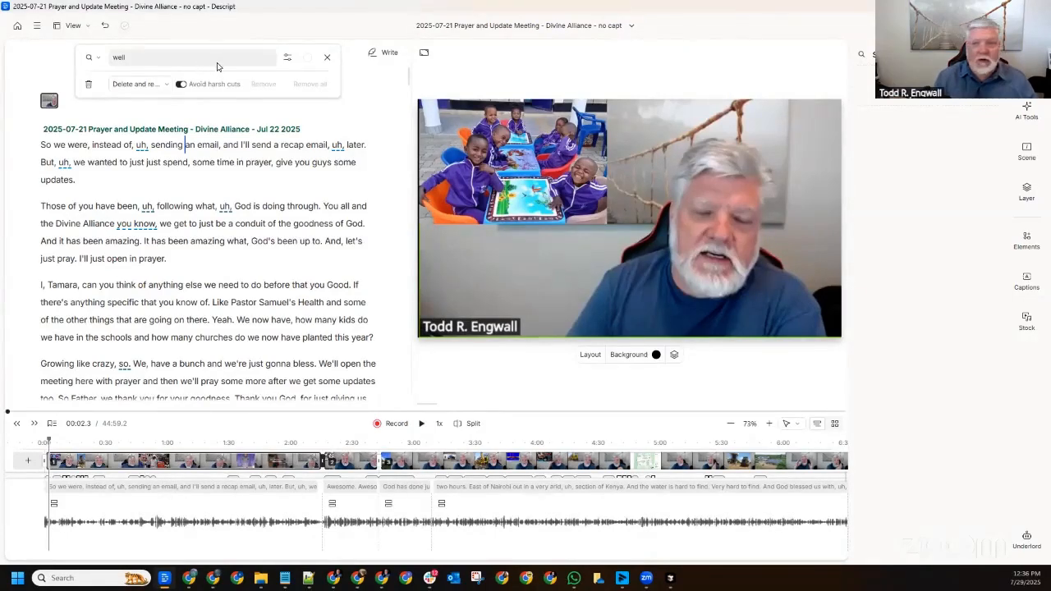
left_click(326, 61)
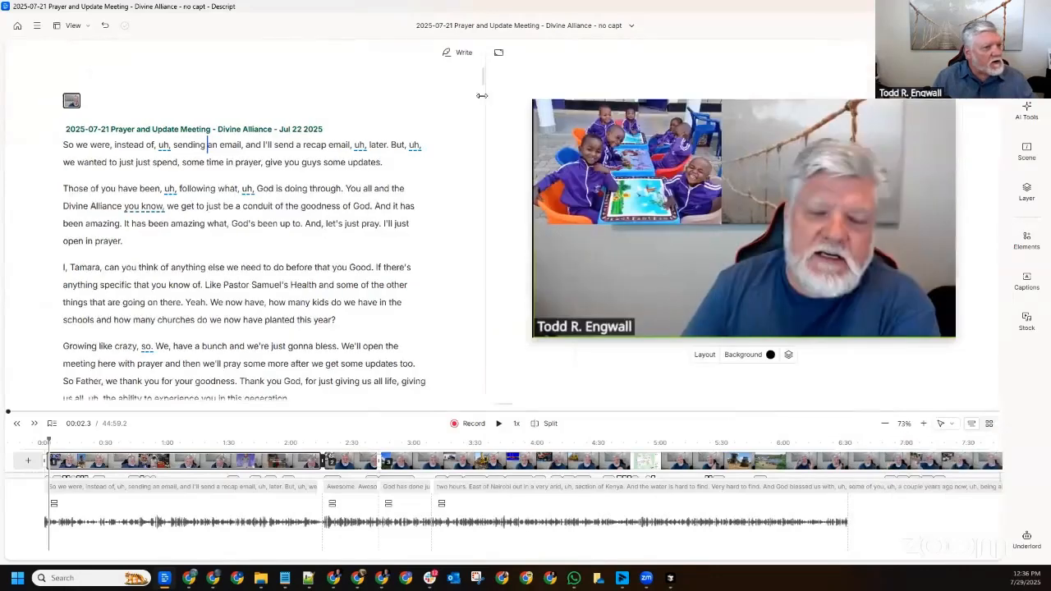
Bring up the Shorten word gaps tool, review the gaps of more than 2 s, and close it without shortening any
left_click(1025, 111)
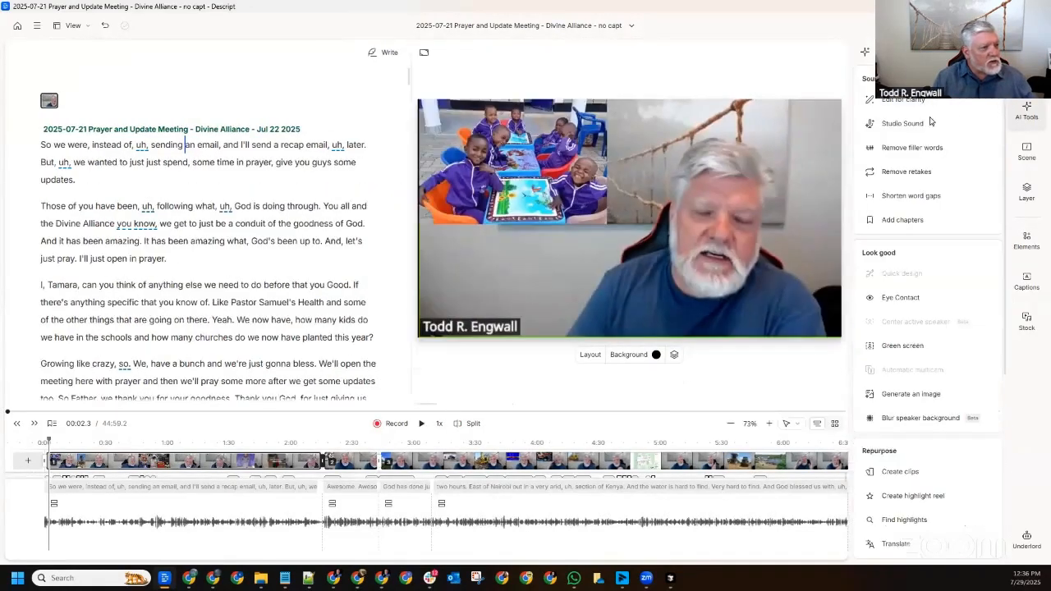
left_click(899, 198)
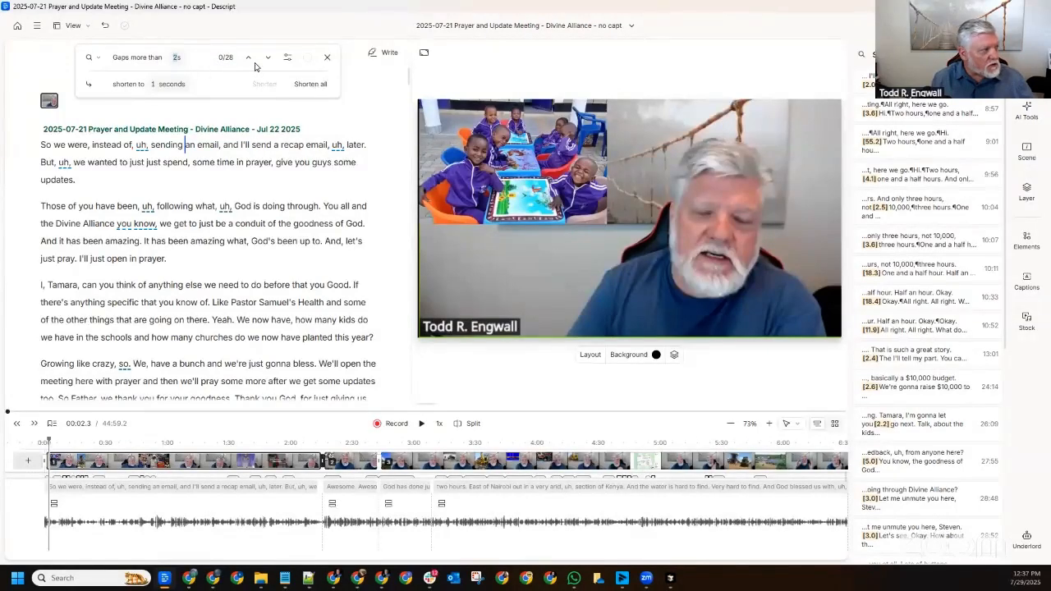
left_click(326, 60)
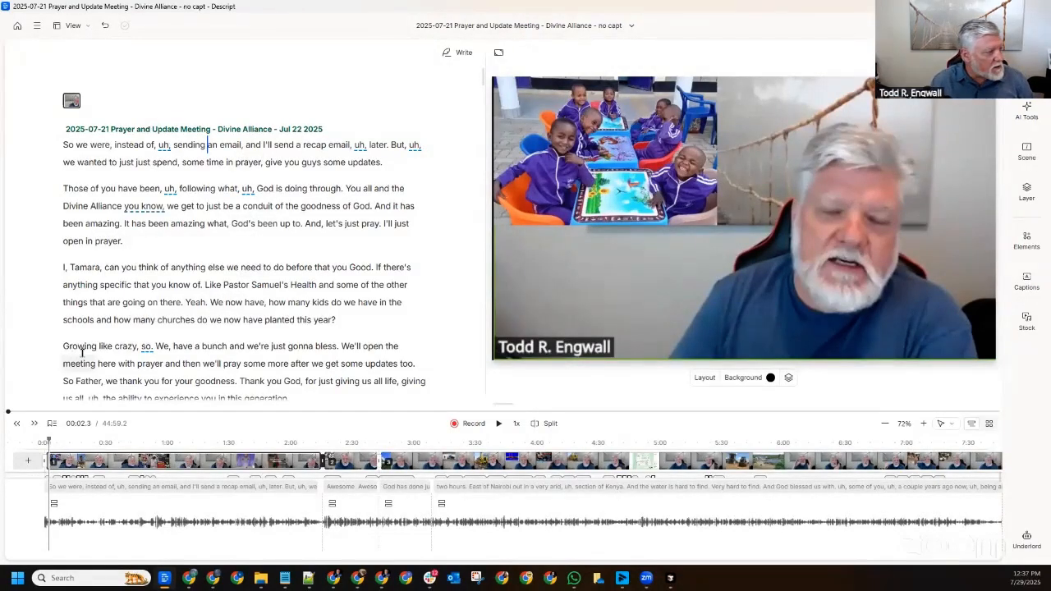
Inspect the photo overlay and the main meeting video as separate layers in the preview, and examine the timeline more closely
scroll(238, 205, "down", 5)
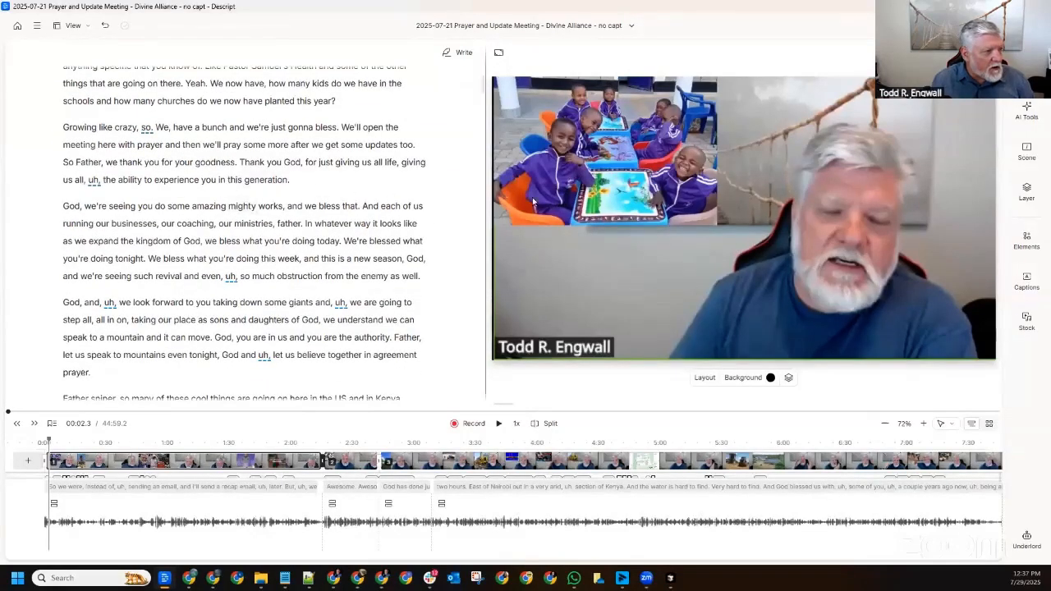
left_click(636, 168)
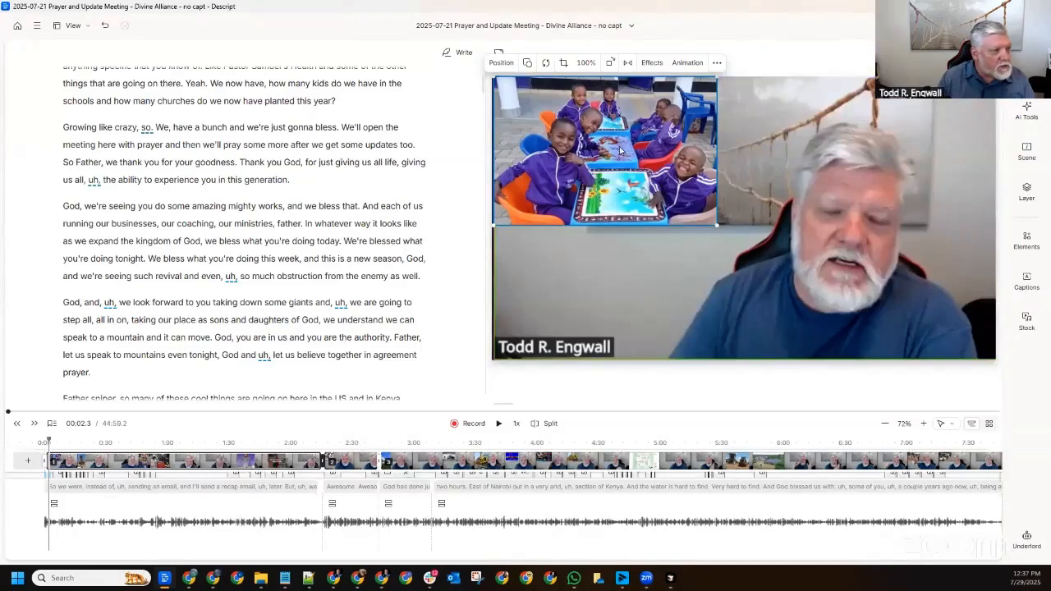
left_click(601, 250)
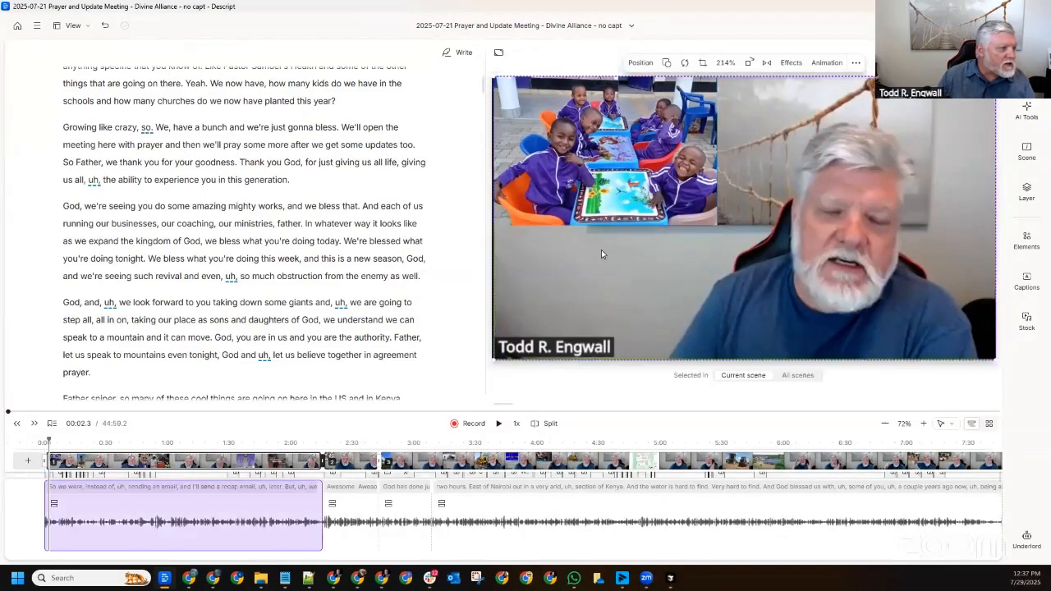
left_click(632, 157)
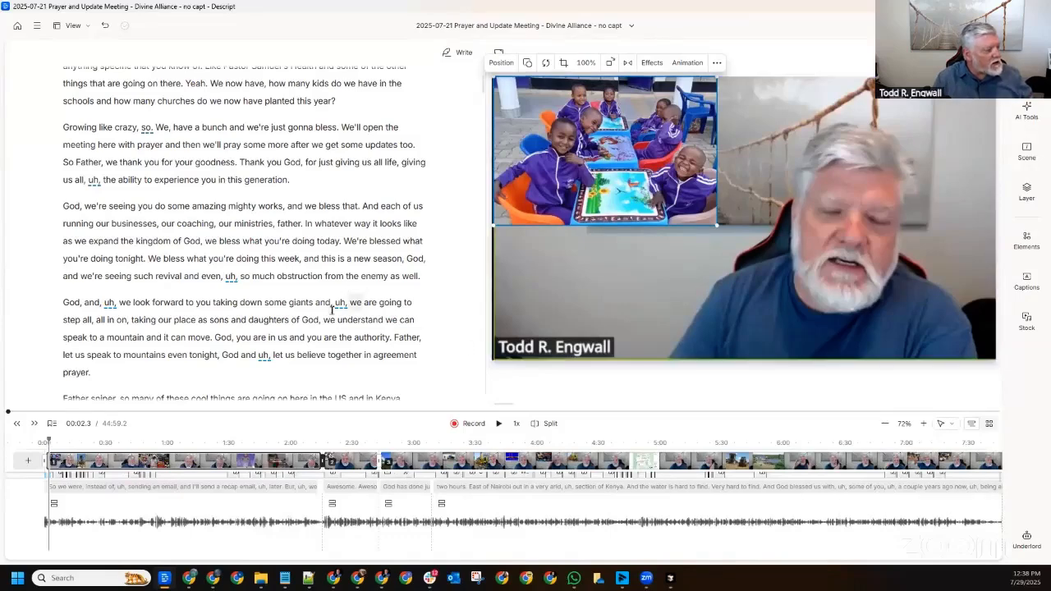
scroll(78, 452, "up", 2)
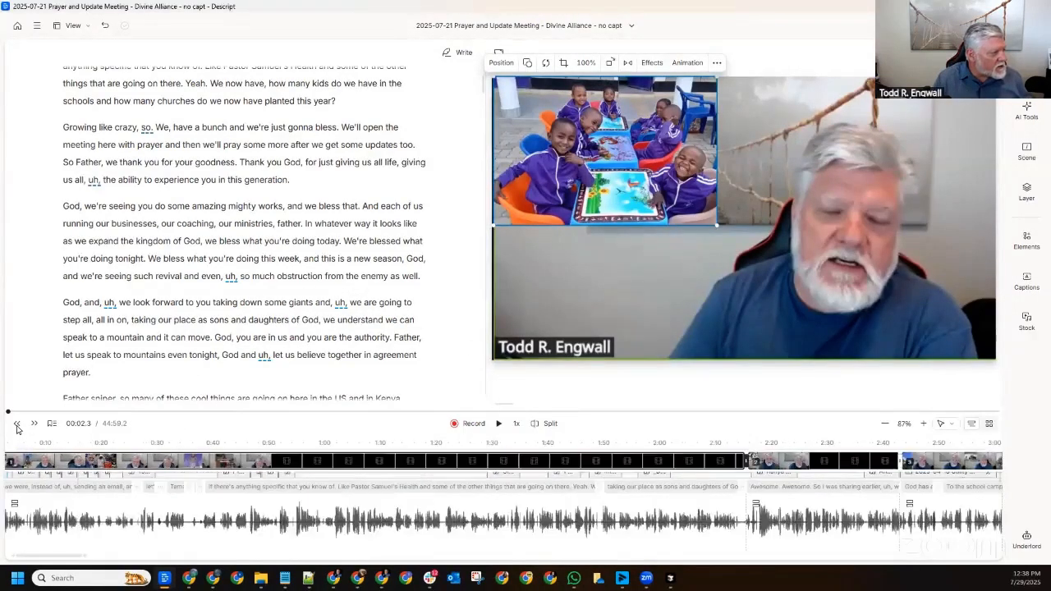
Play the recording from the beginning to about 0:20 with the timeline enlarged to show the photo clips
left_click(15, 425)
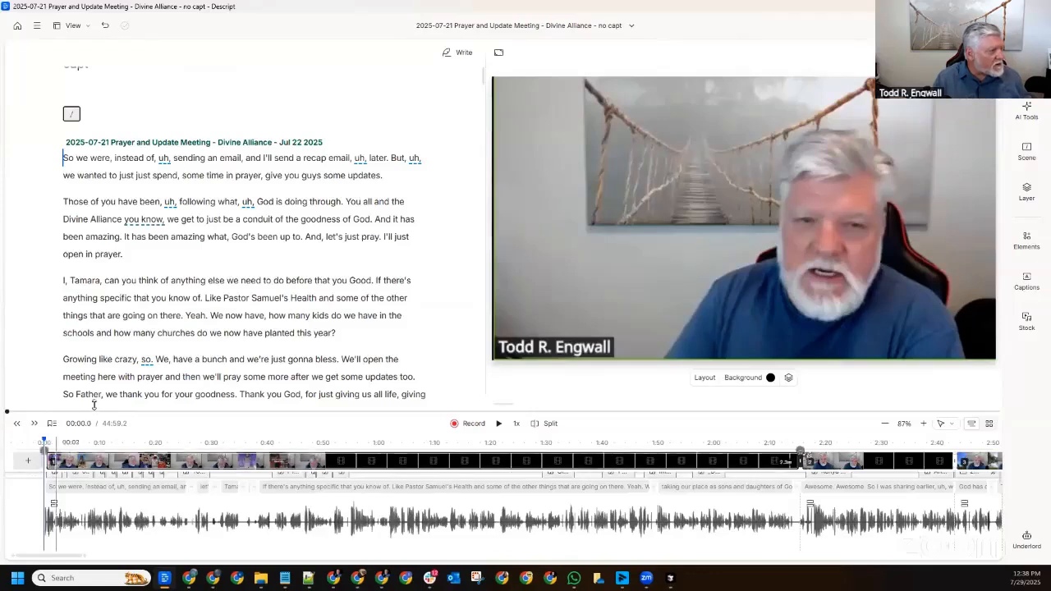
left_click(499, 423)
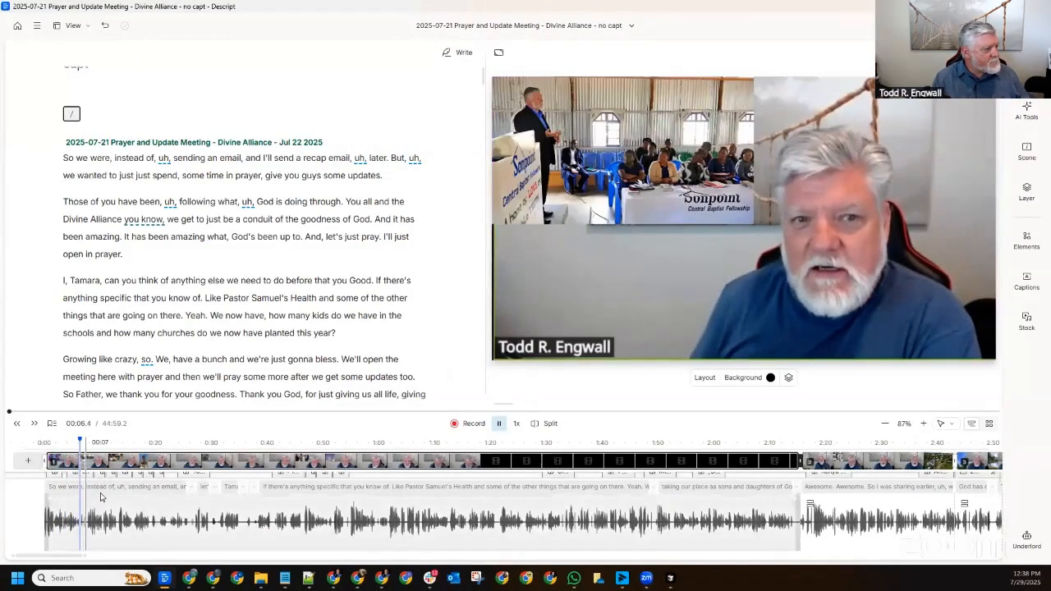
scroll(97, 493, "up", 3)
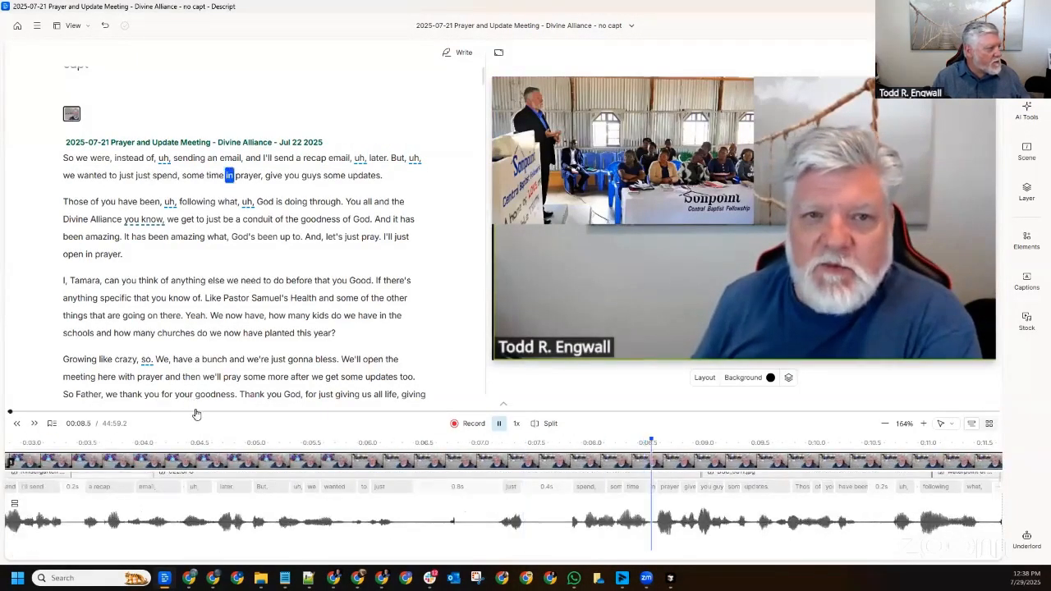
left_click_drag(198, 399, 238, 275)
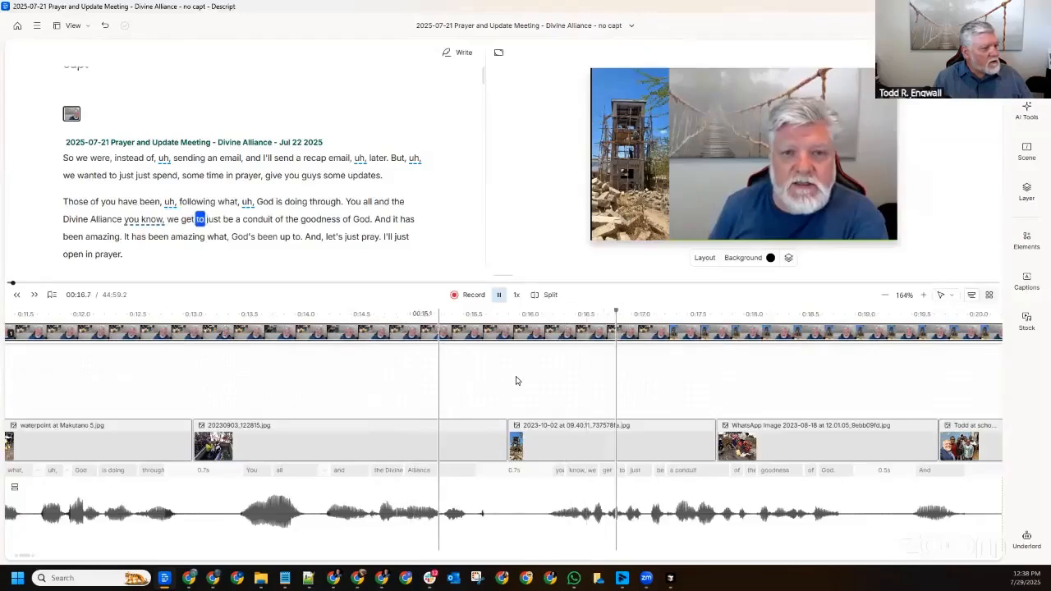
left_click(498, 296)
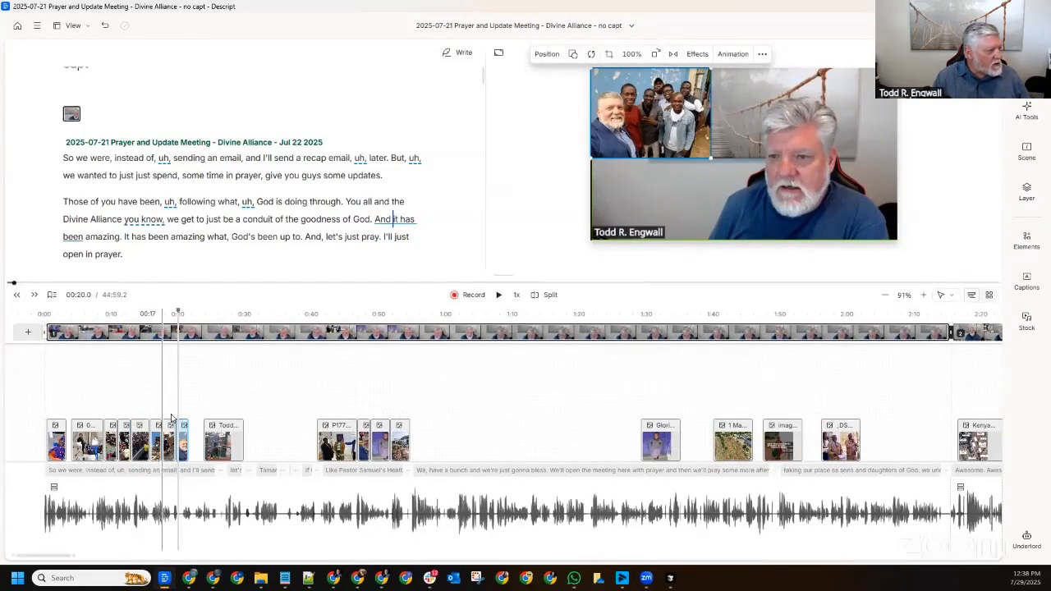
Insert the image MZI_2798.JPG from the project files into the timeline at about 0:22
scroll(175, 420, "up", 3)
scroll(175, 421, "up", 2)
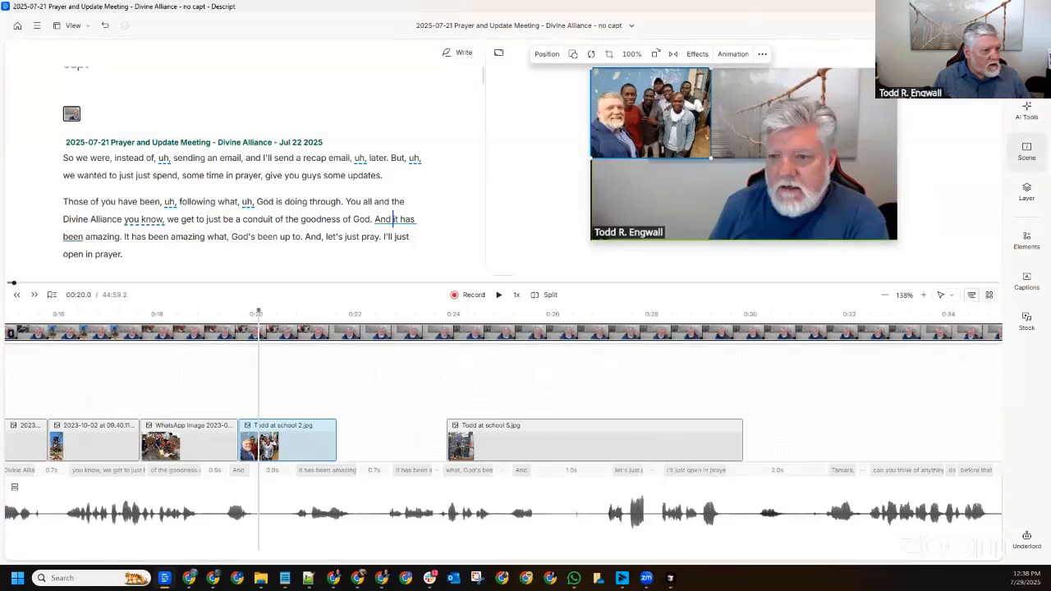
left_click(1026, 67)
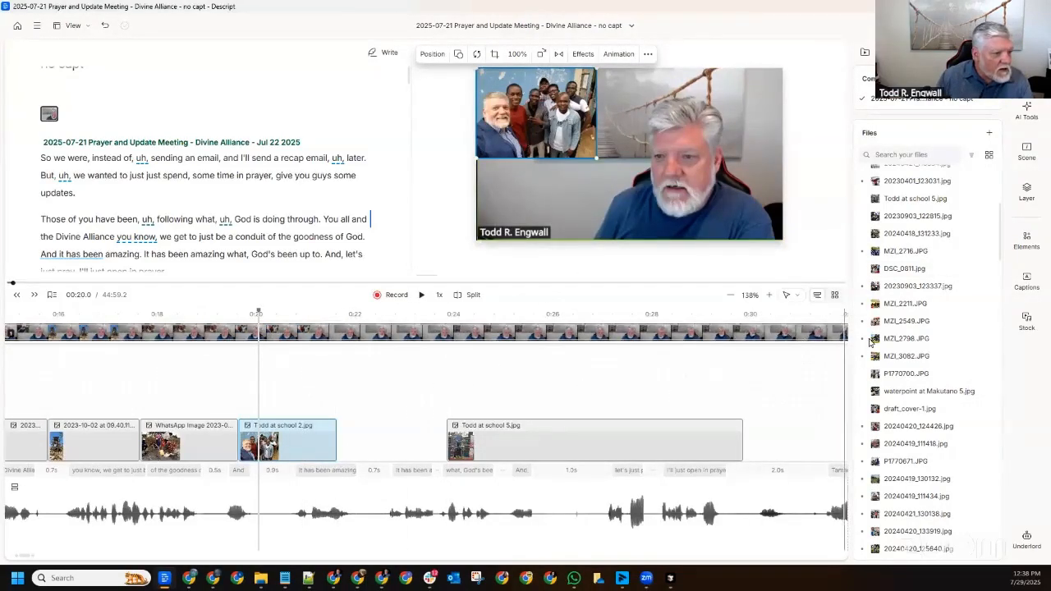
mouse_move(875, 339)
left_click_drag(877, 343, 369, 442)
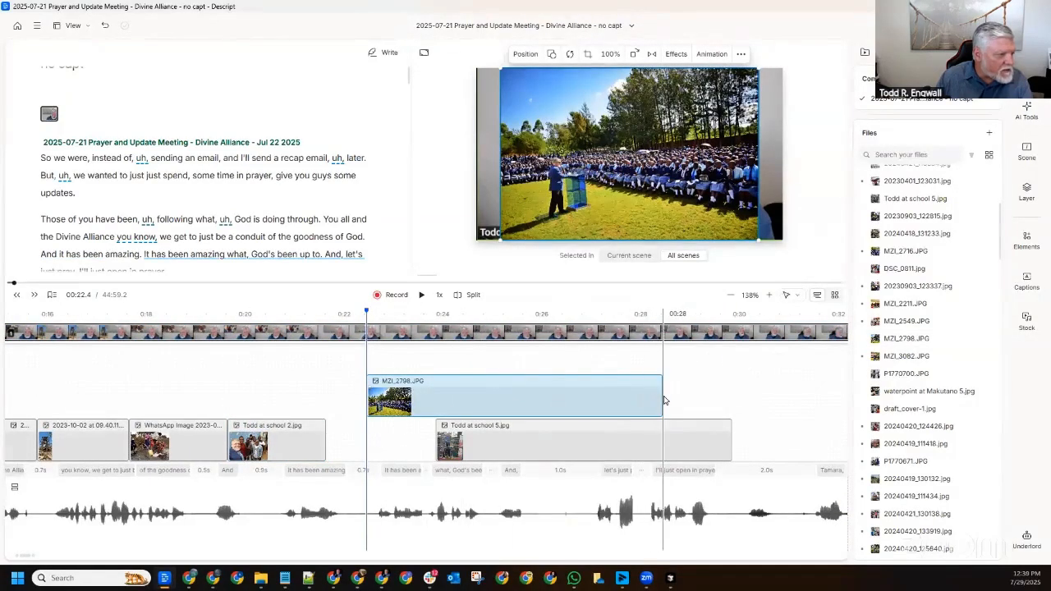
Shorten the MZI_2798.JPG clip to about 2 s and fit it into the gap on the photo track, adjoining the following photo
left_click_drag(662, 396, 455, 391)
left_click(417, 397)
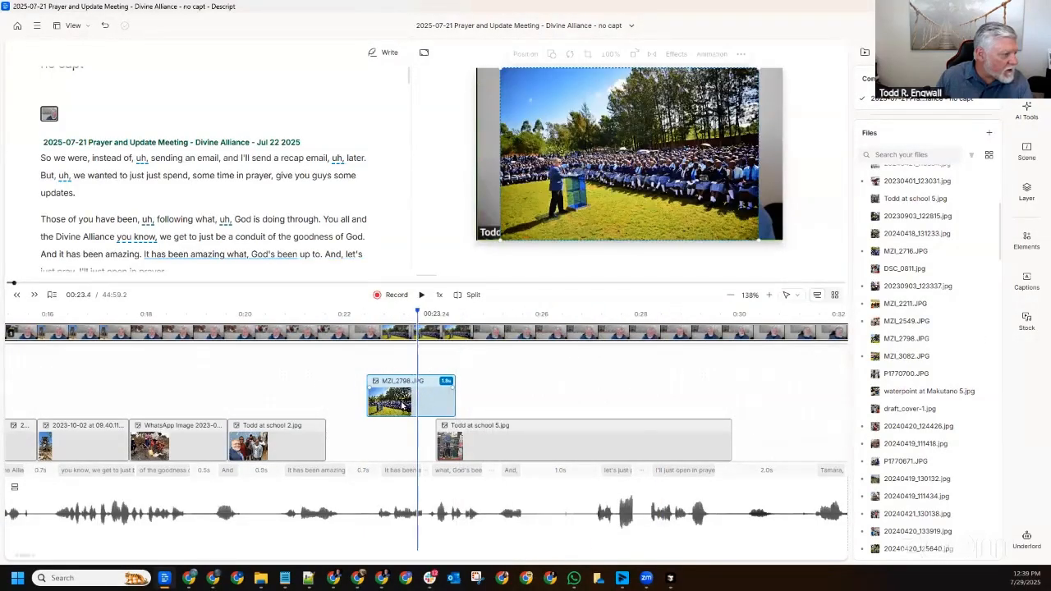
left_click_drag(387, 436, 424, 440)
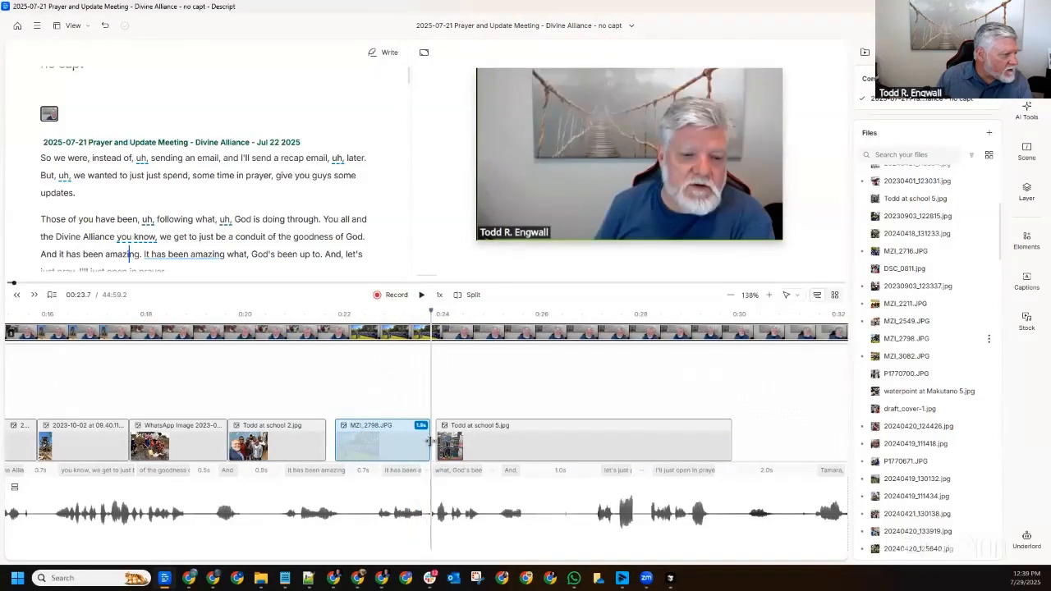
Play back the section from about 0:20 to 0:25 to check the inserted photo
left_click(576, 378)
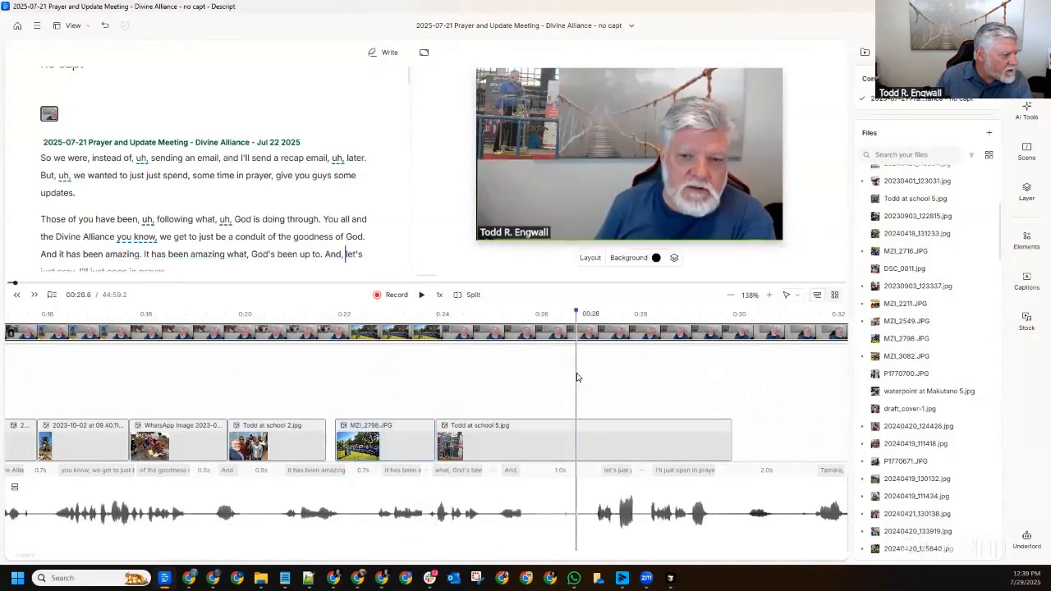
left_click(246, 374)
key("space")
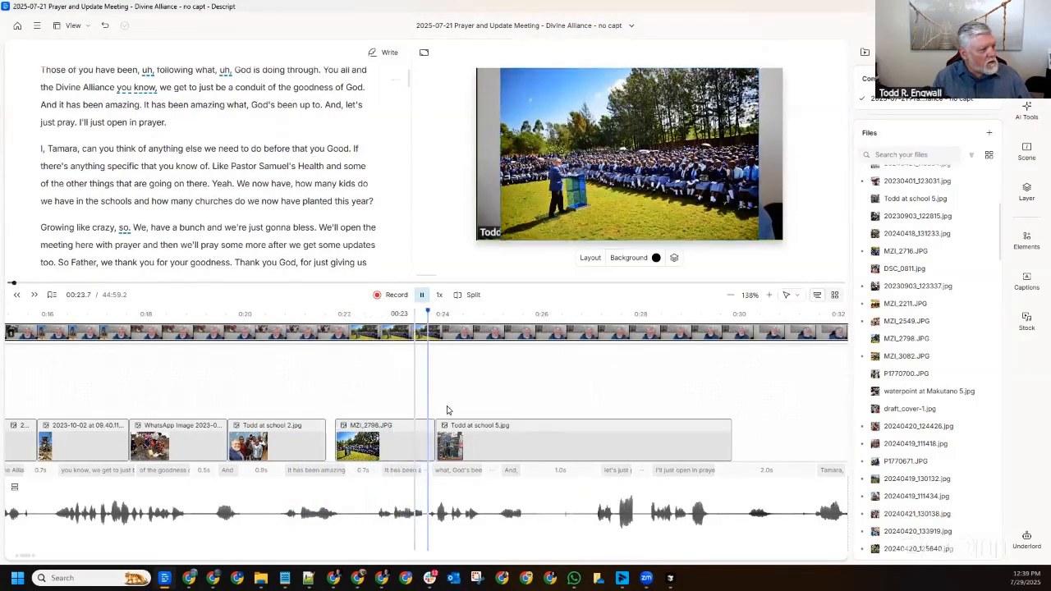
key("space")
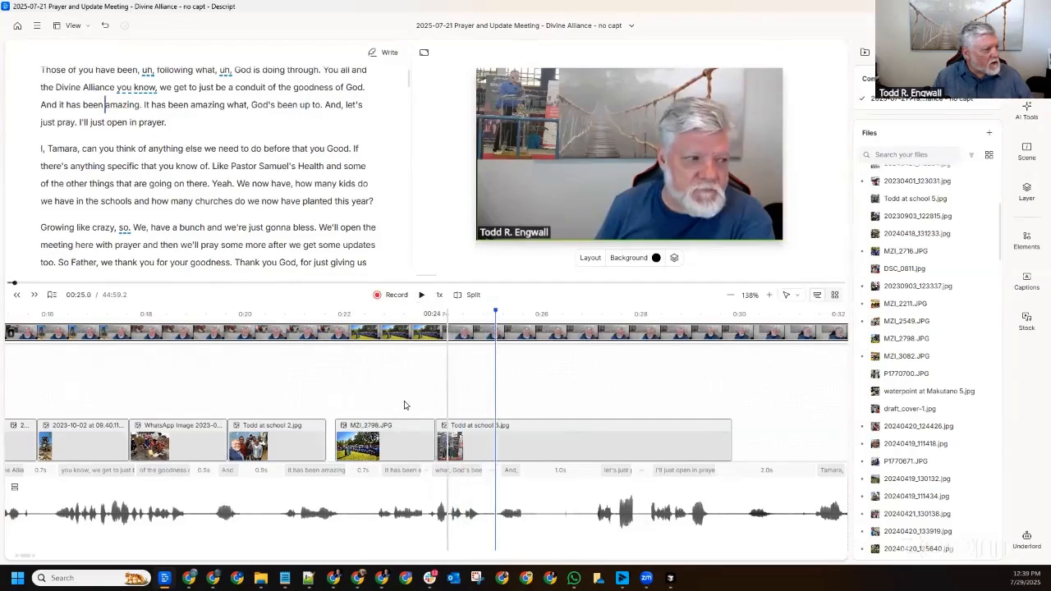
Move the MZI_2798.JPG photo to the upper-left corner of the video frame and shrink it to match the other photo overlays
left_click(268, 395)
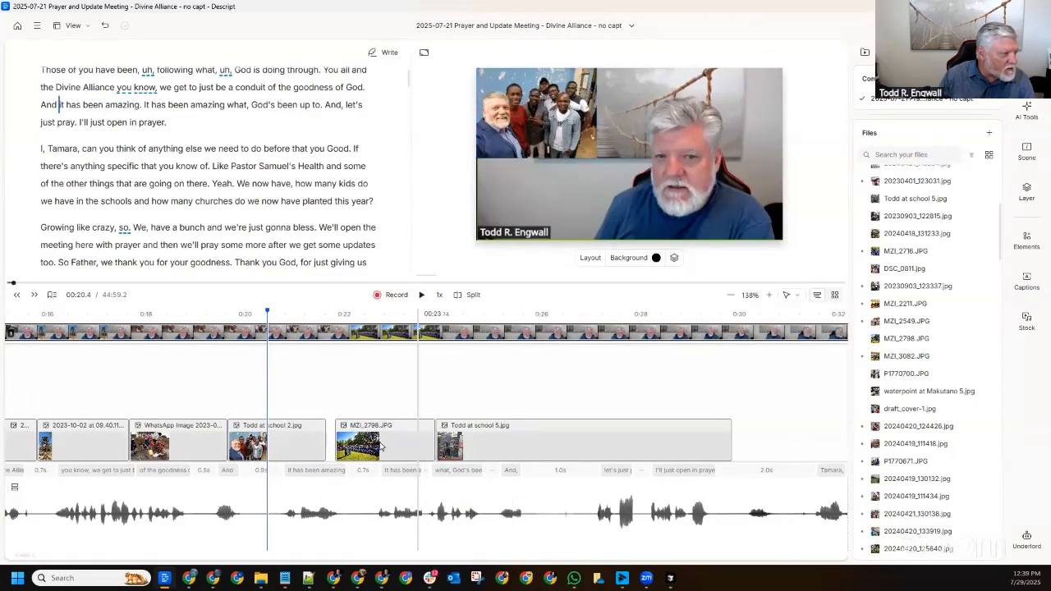
left_click(380, 445)
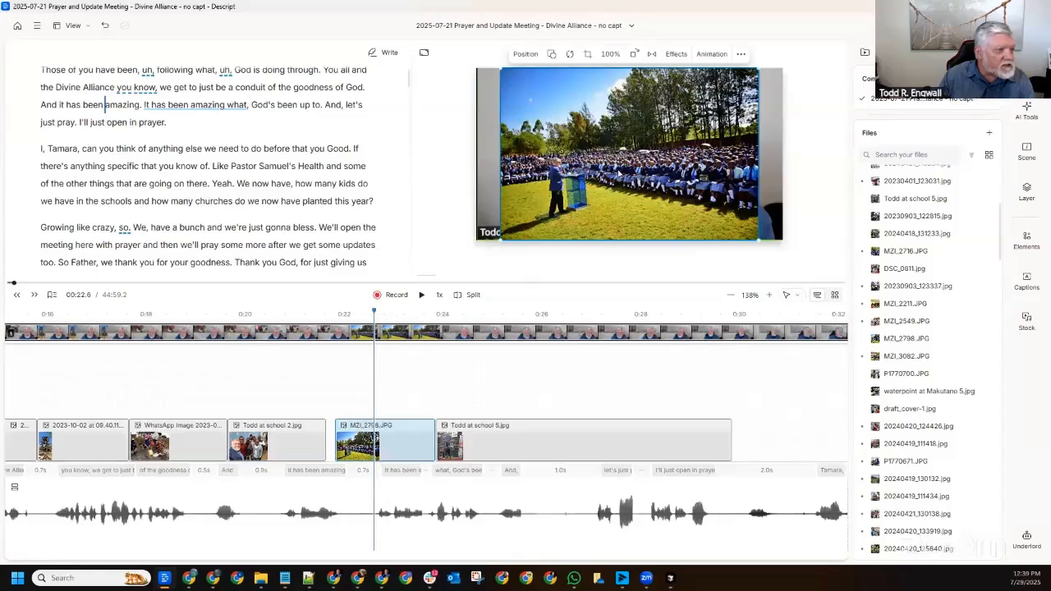
left_click_drag(646, 120, 621, 121)
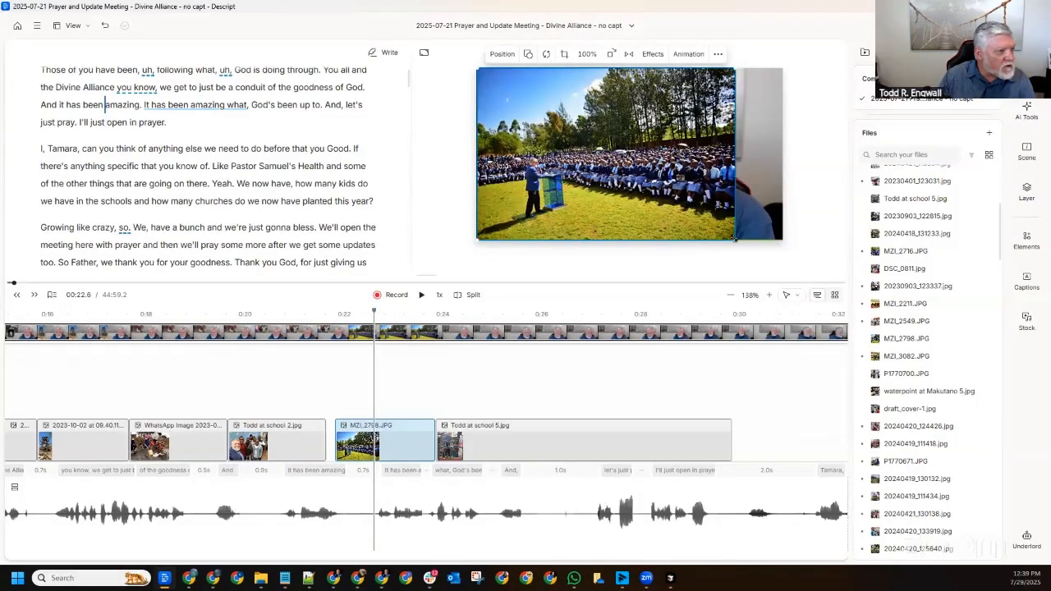
left_click_drag(736, 225, 618, 149)
left_click(629, 123)
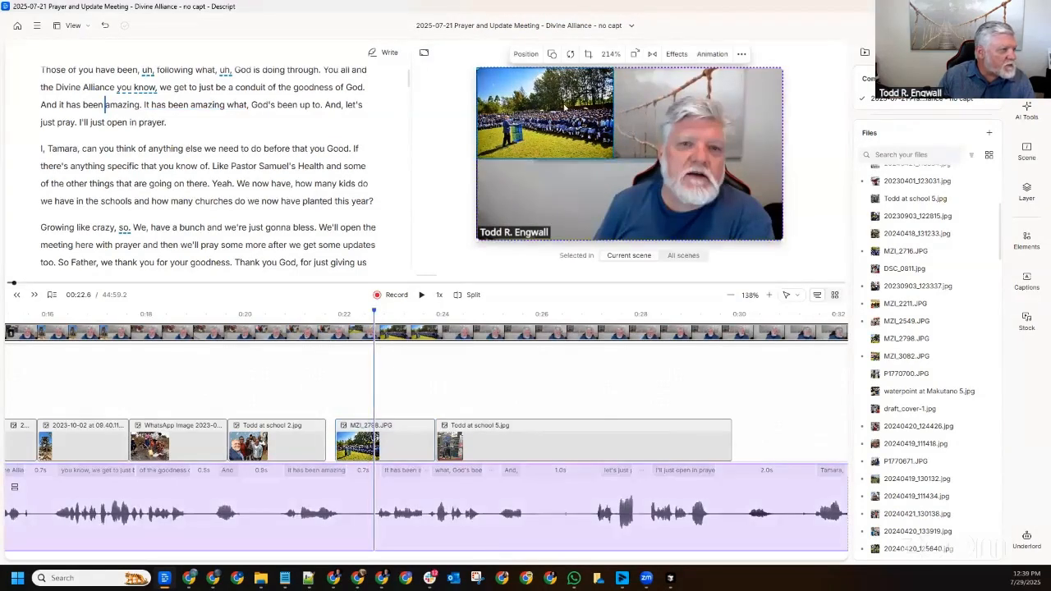
Extend the start of the MZI_2798.JPG clip back to the end of the preceding photo, making it about 2.2 s long
left_click(244, 387)
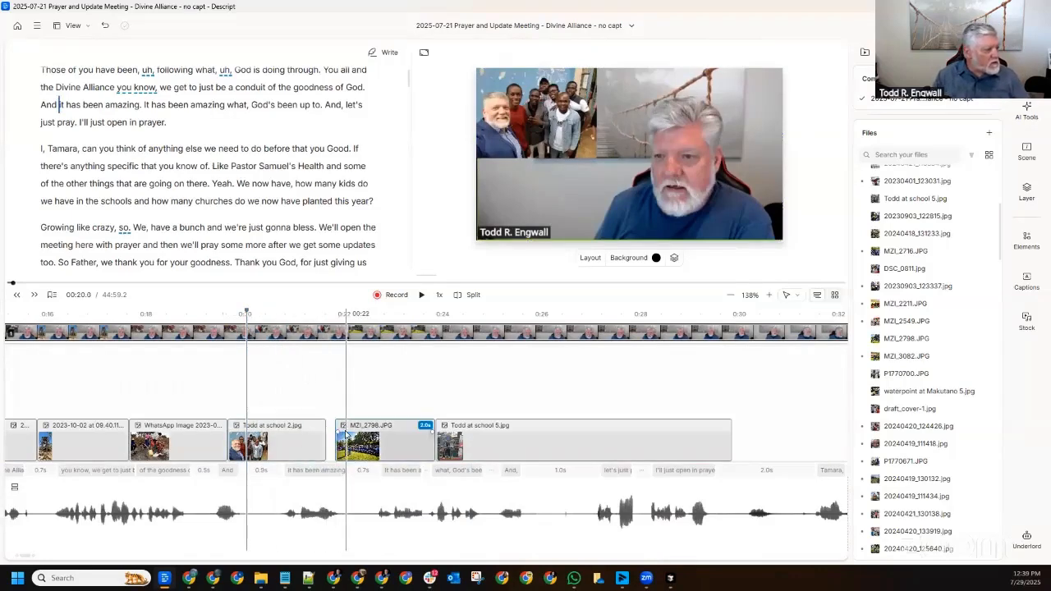
left_click(345, 434)
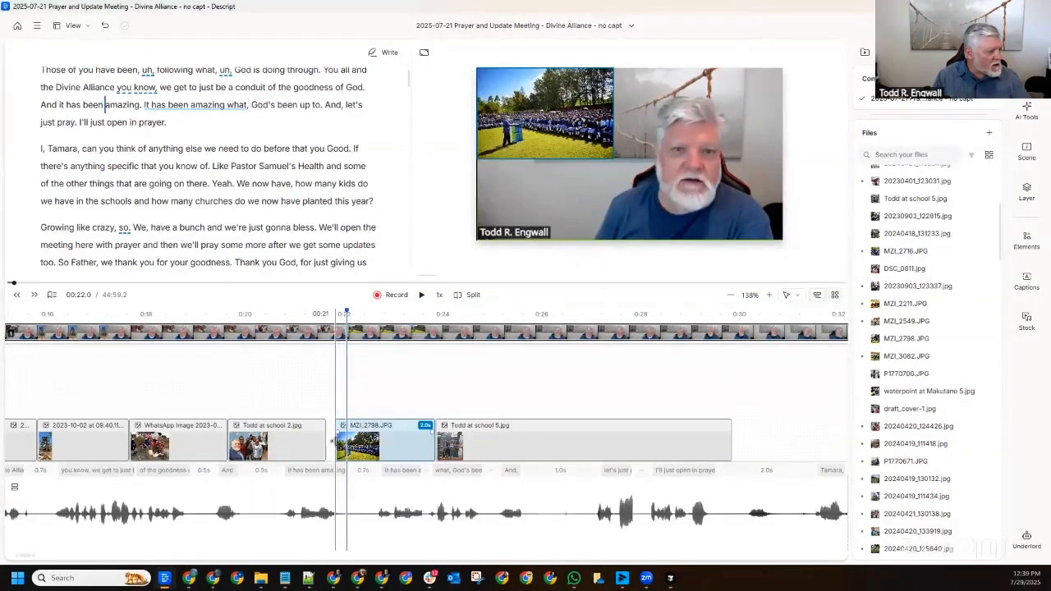
left_click_drag(333, 441, 326, 441)
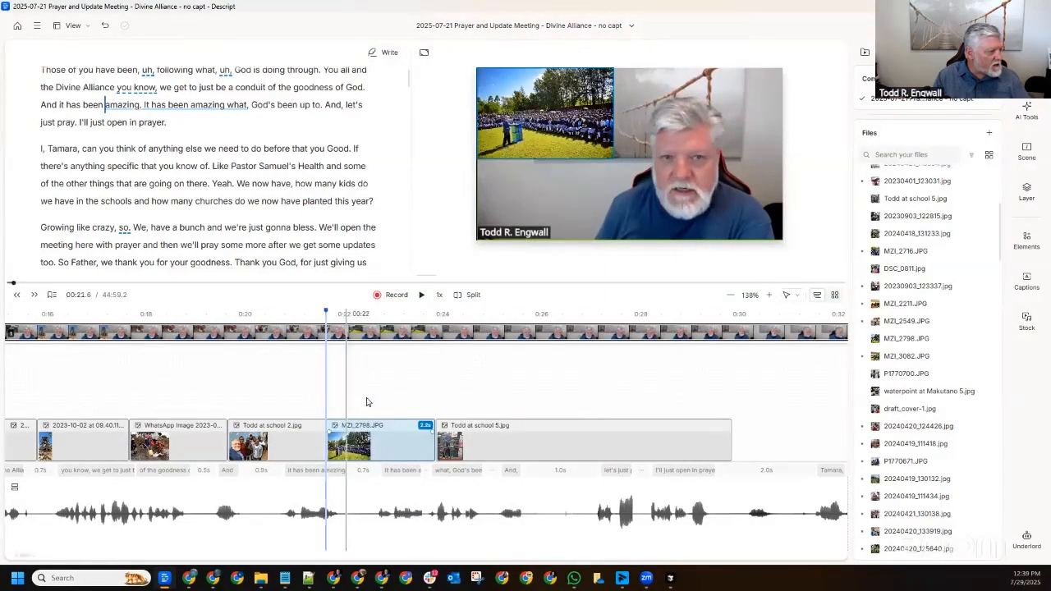
Play back the photo sequence from about 0:19 to 0:27 to check the transitions between images
left_click(216, 395)
key("space")
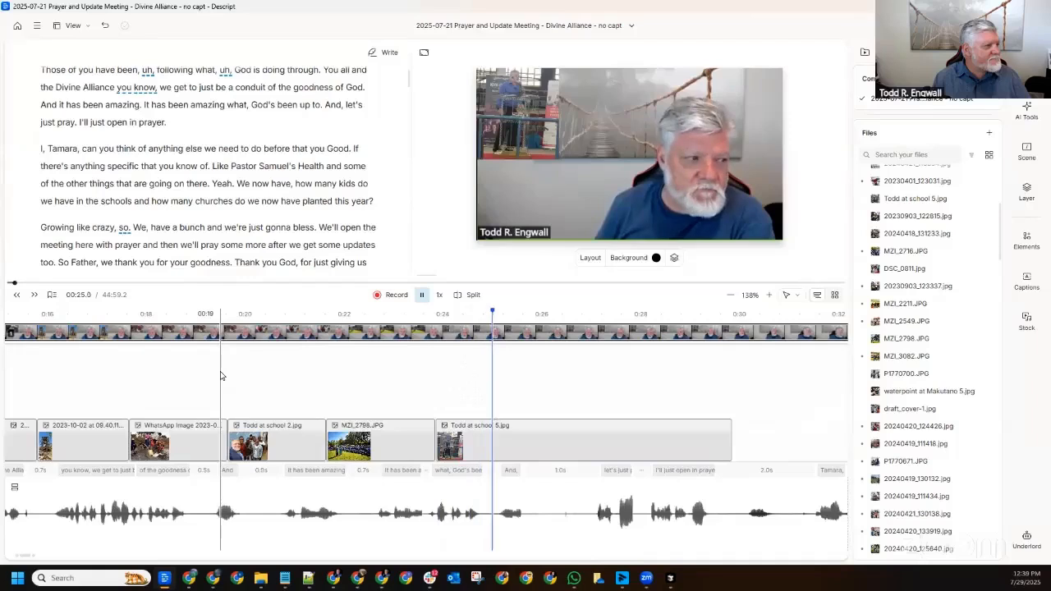
key("space")
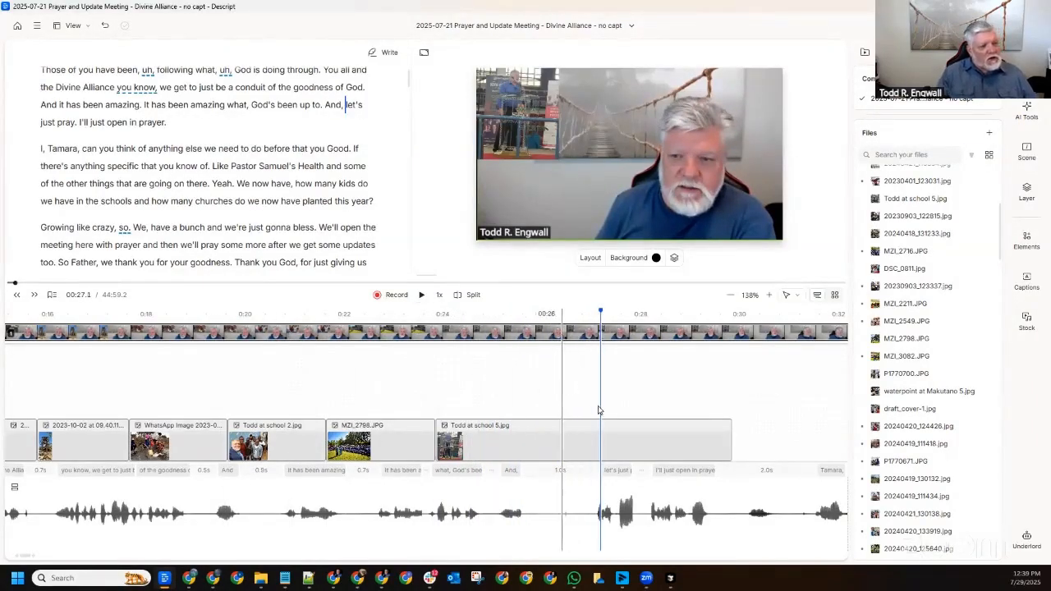